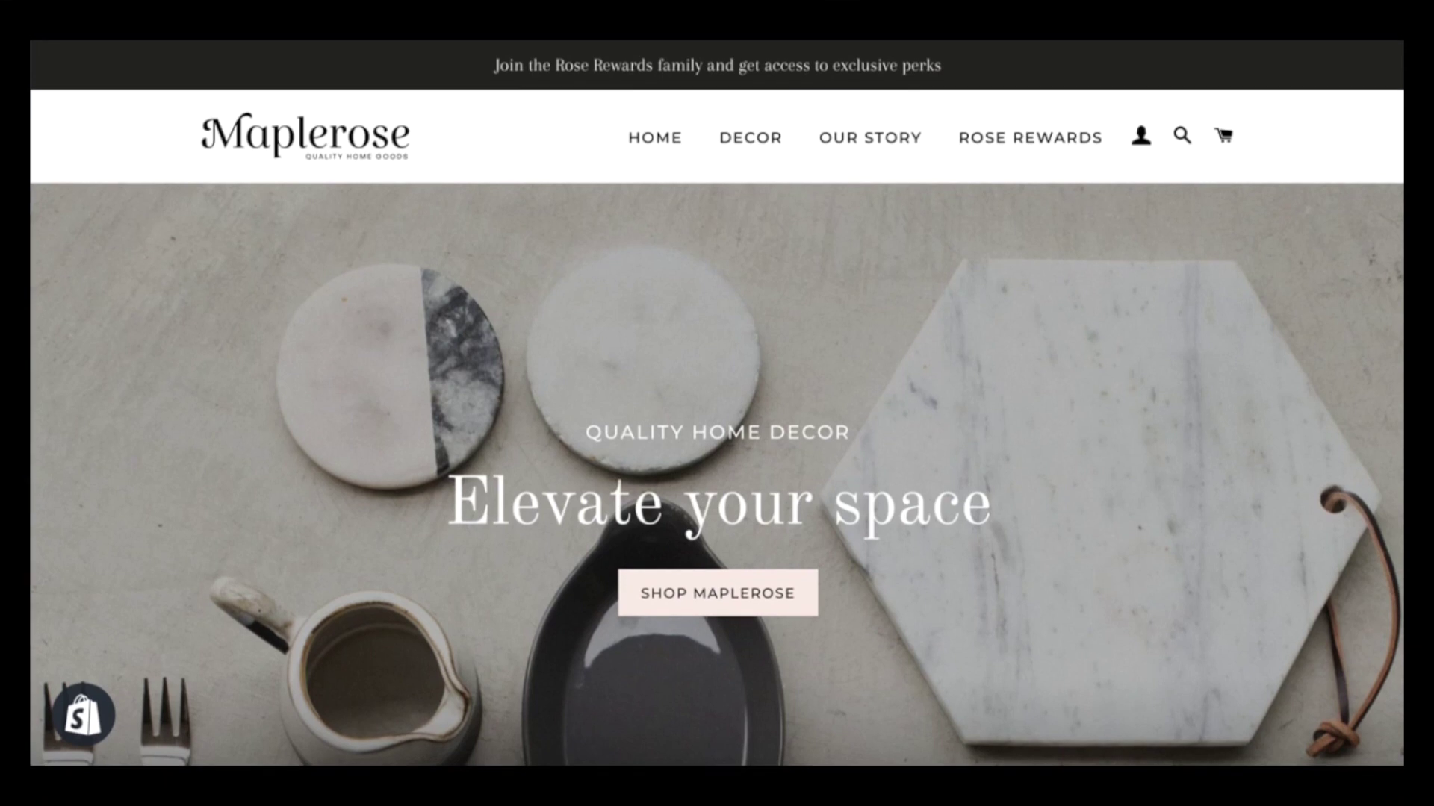
# Scroll the Maplerose homepage down and back up to look it over
pyautogui.scroll(-10, 427, 585)
pyautogui.scroll(10, 427, 587)
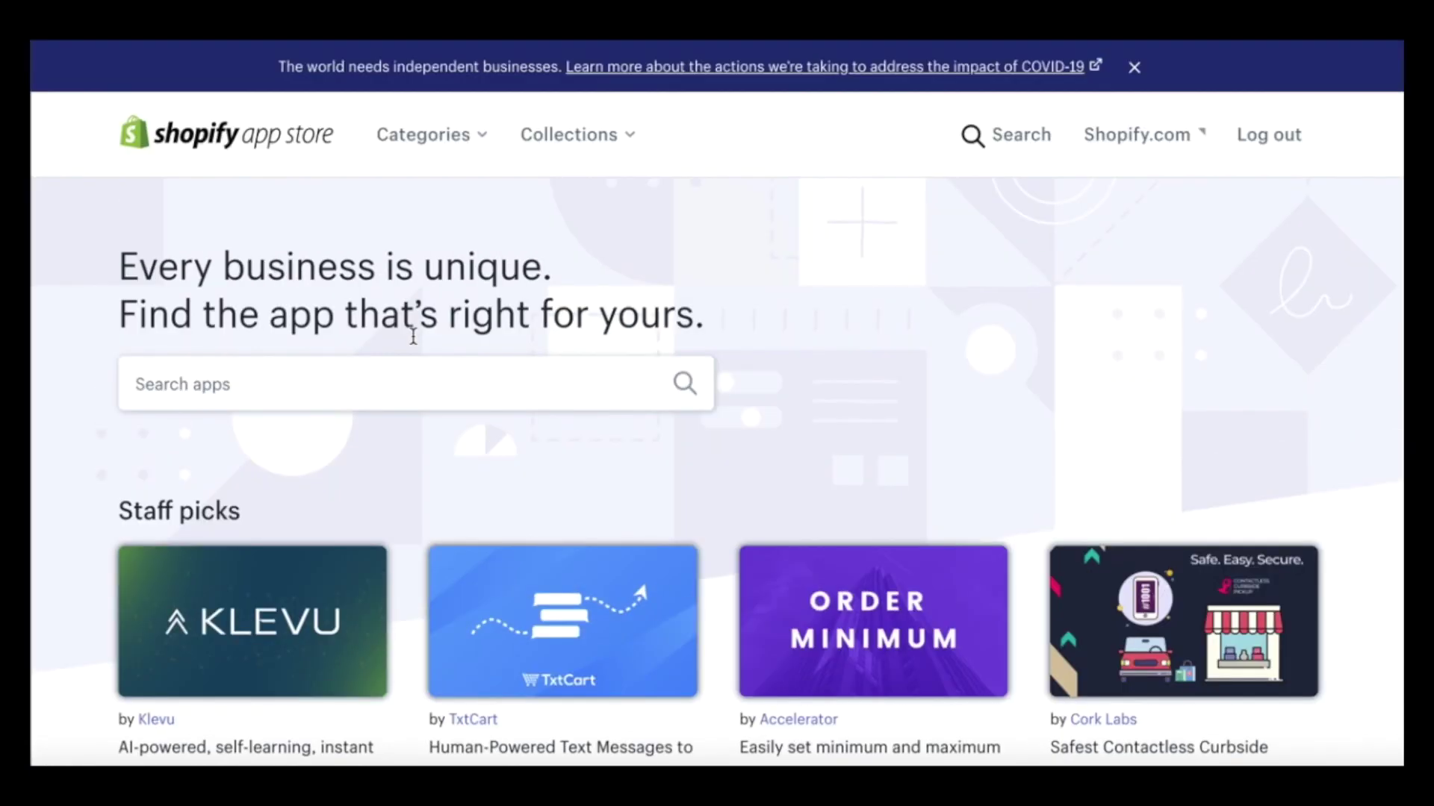
# Search the Shopify App Store for 'Smile'
pyautogui.click(323, 380)
pyautogui.write('Smile')
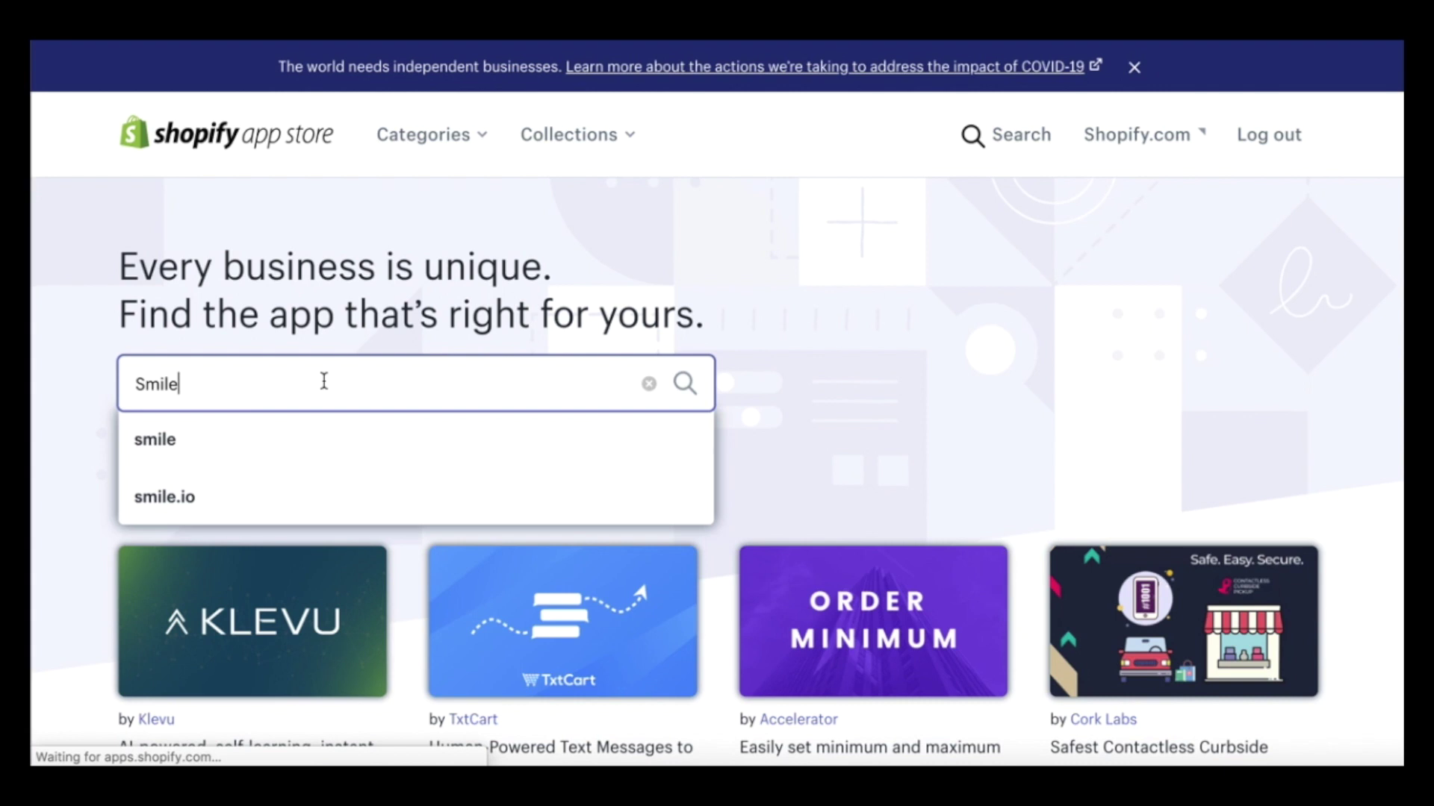
pyautogui.press('Return')
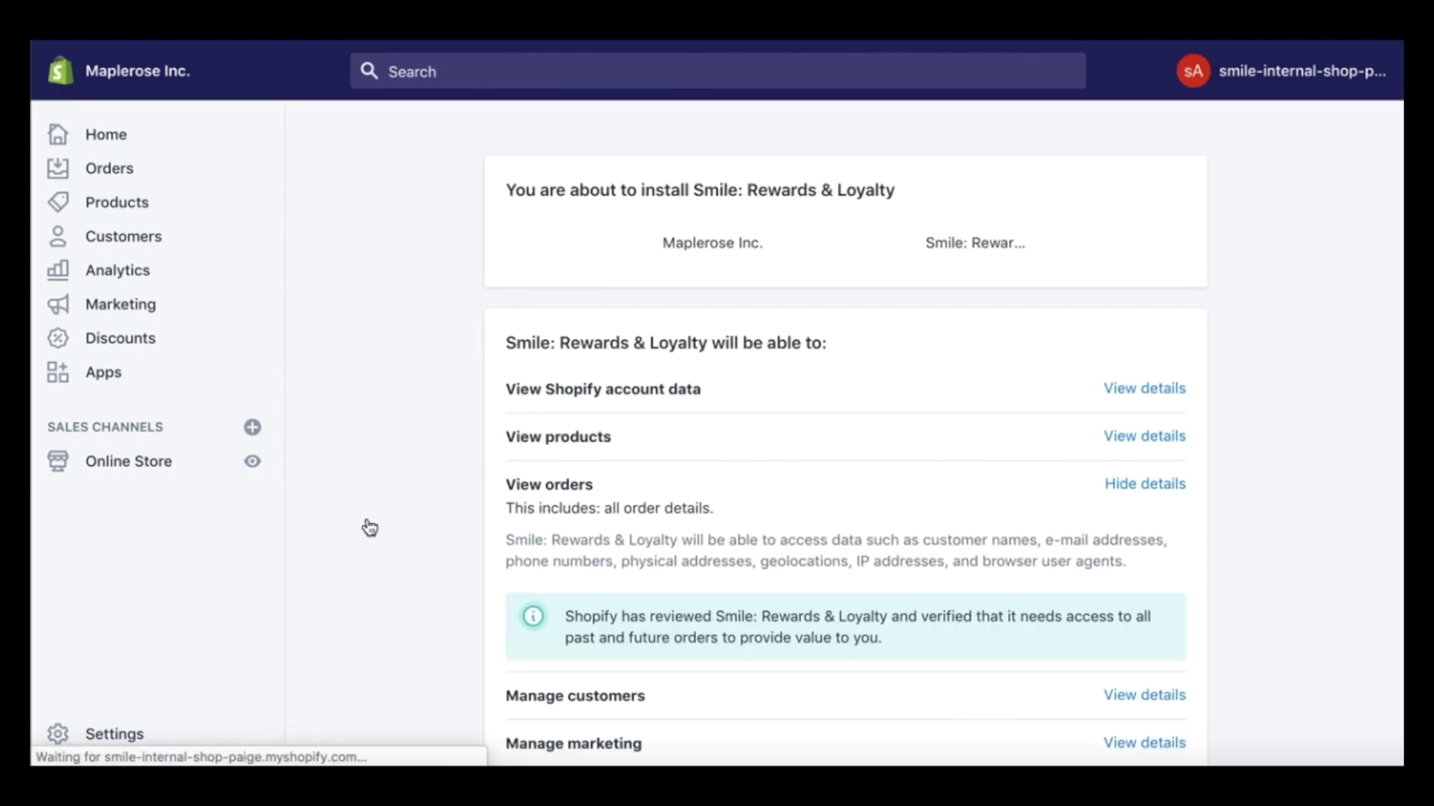
# Review the permissions and install Smile: Rewards & Loyalty
pyautogui.scroll(-7, 1122, 478)
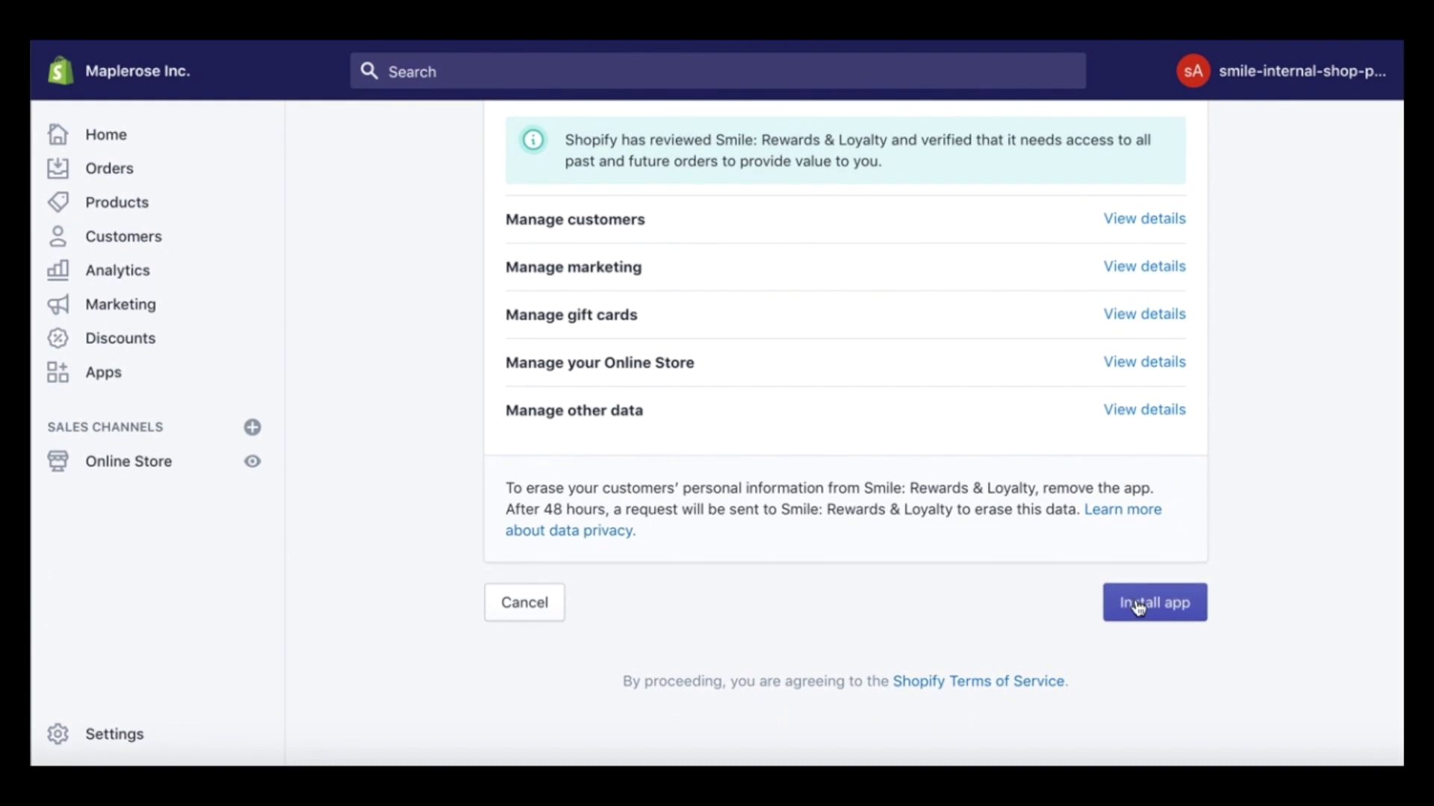
pyautogui.click(1137, 604)
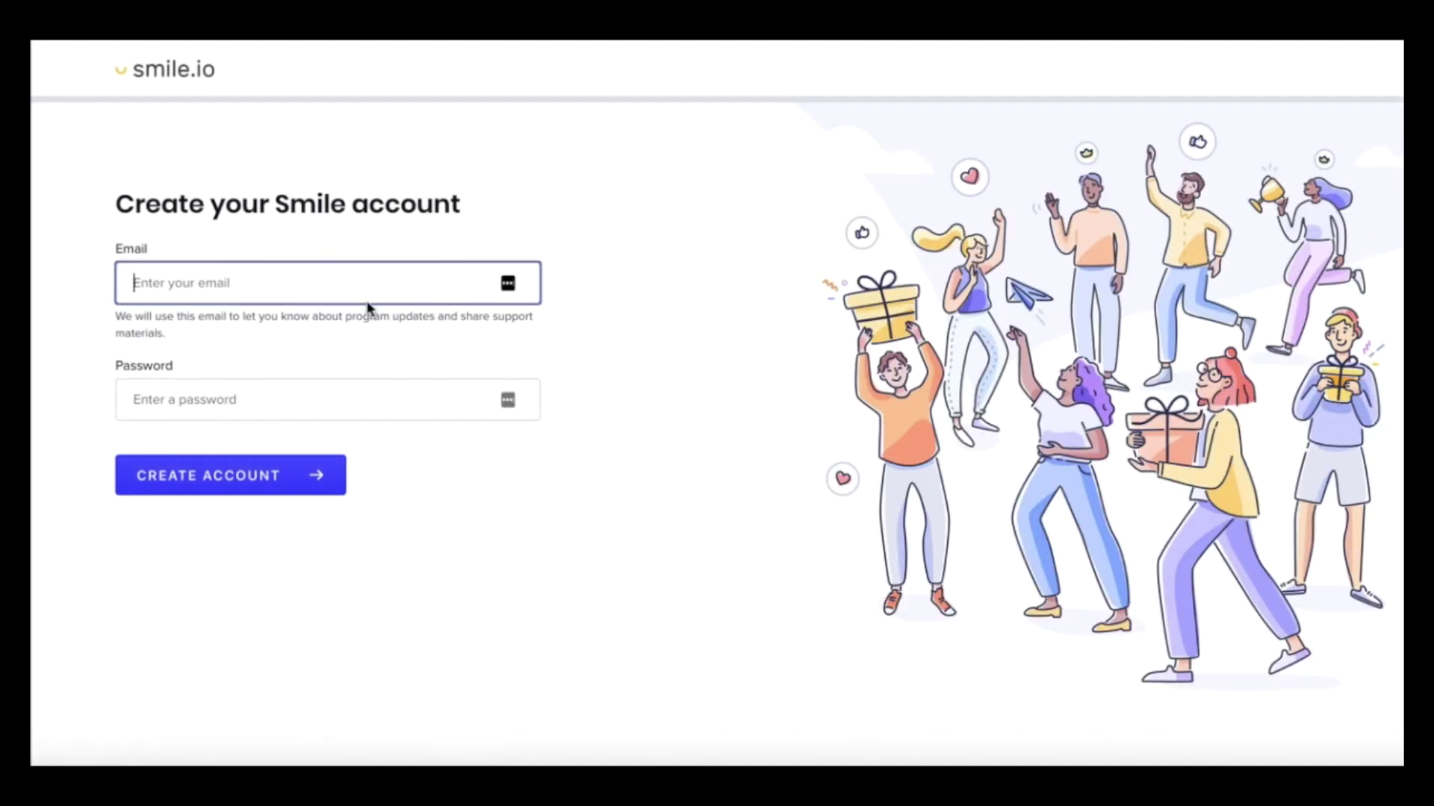
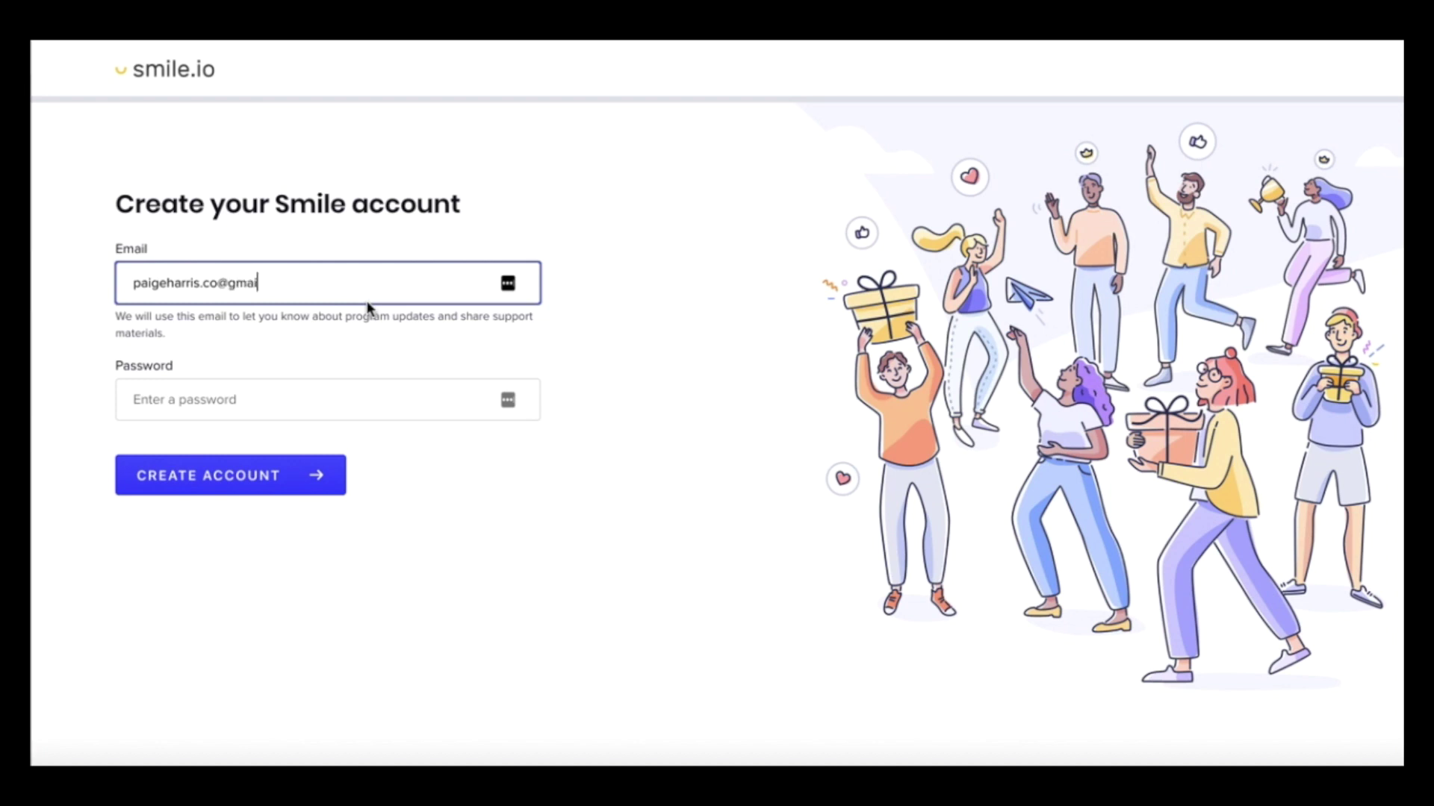
# Create the Smile account using the store owner's e-mail address and a password
pyautogui.click(353, 387)
pyautogui.write('pa')
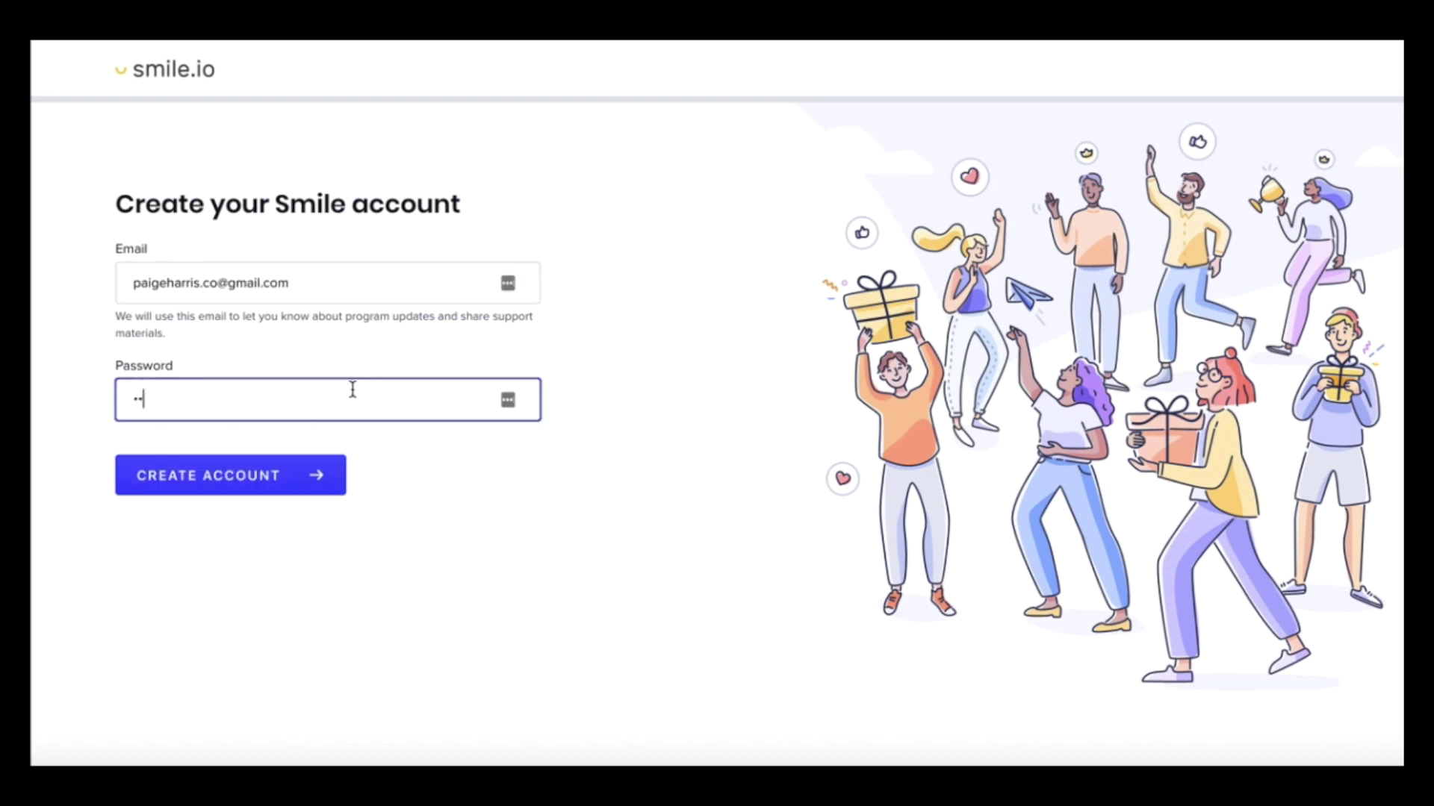
pyautogui.write('ssword')
pyautogui.click(252, 486)
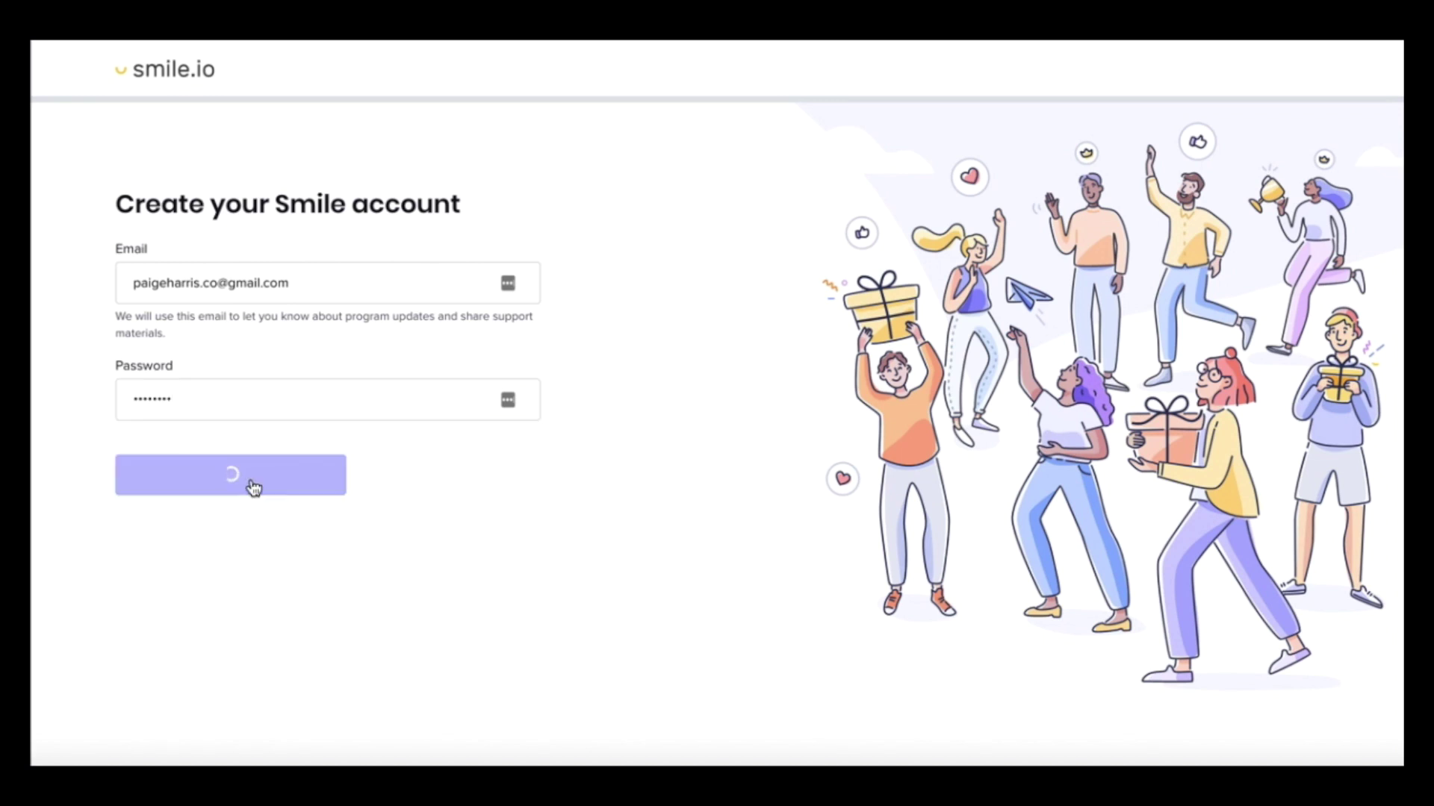
pyautogui.click(232, 405)
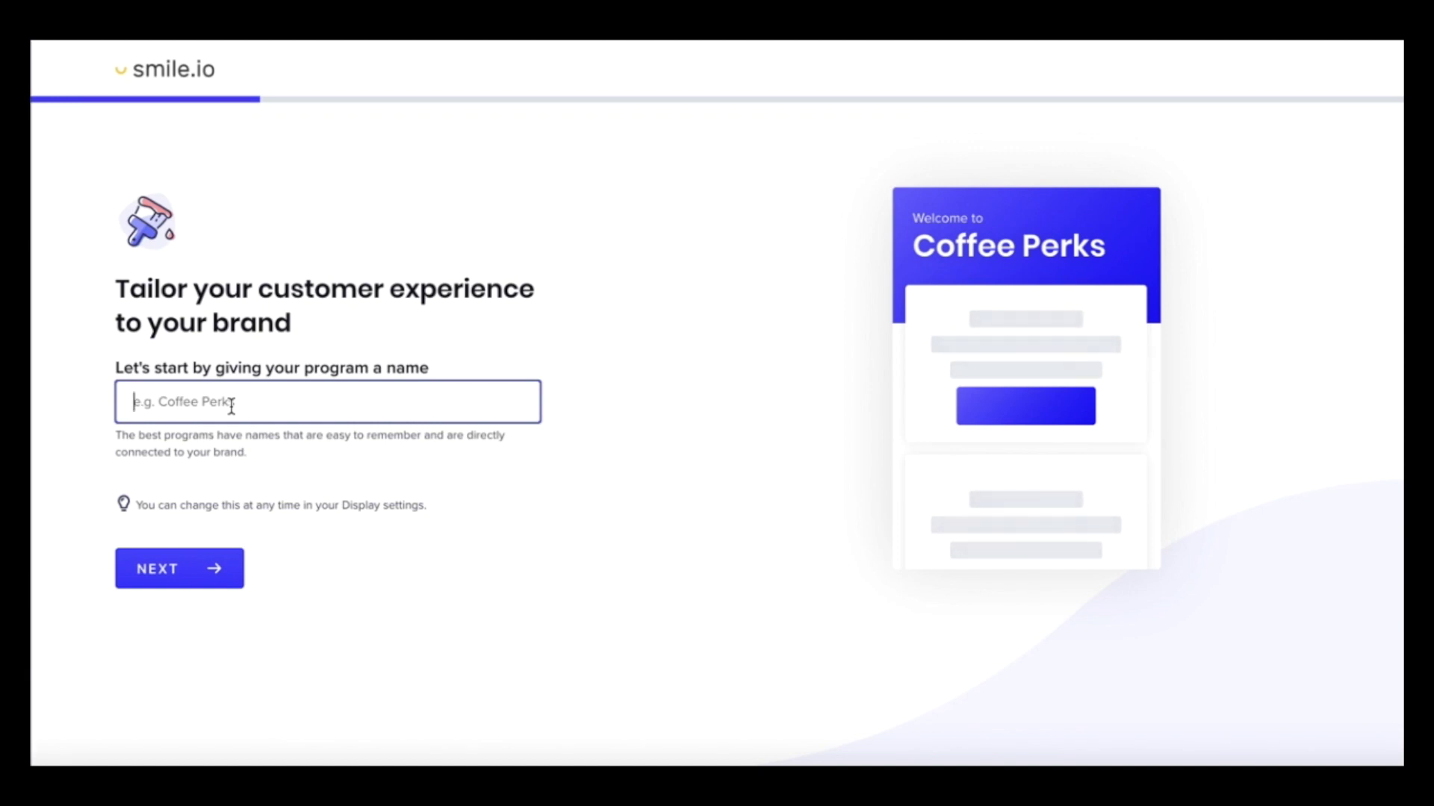
# Name the program 'Rose Rewards' and set brand colour #AD7375 with white icon text
pyautogui.write('Rose Rewards')
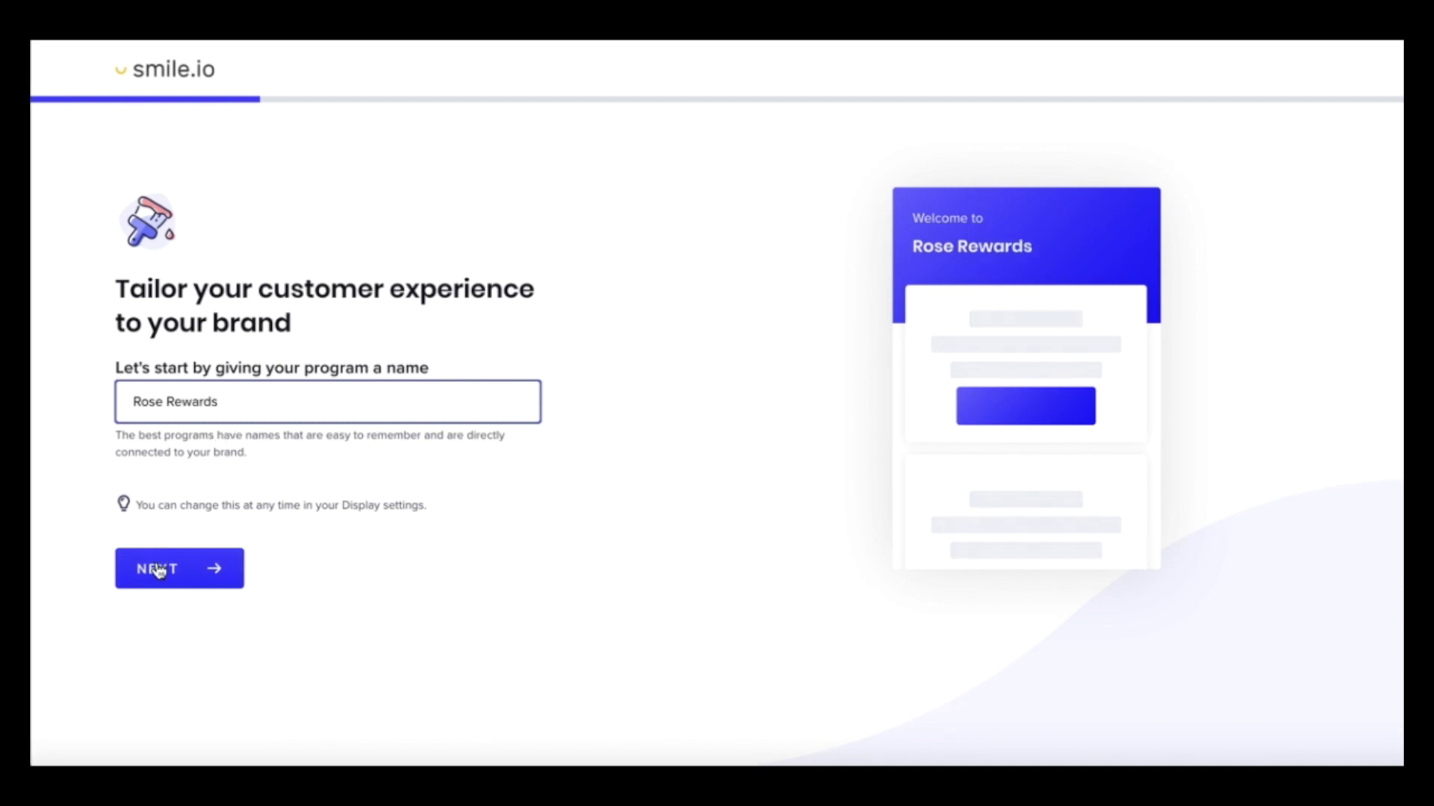
pyautogui.click(158, 571)
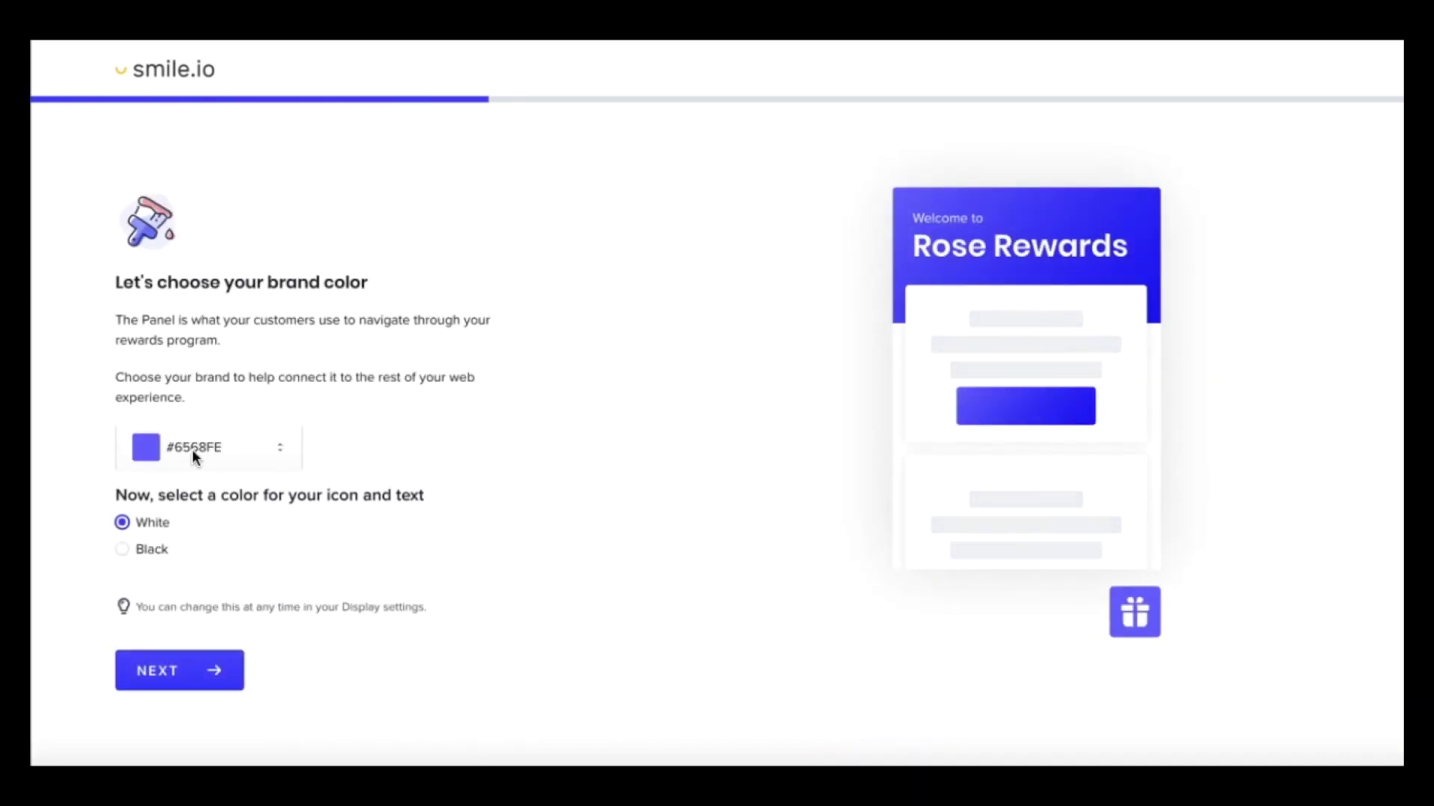
pyautogui.click(191, 450)
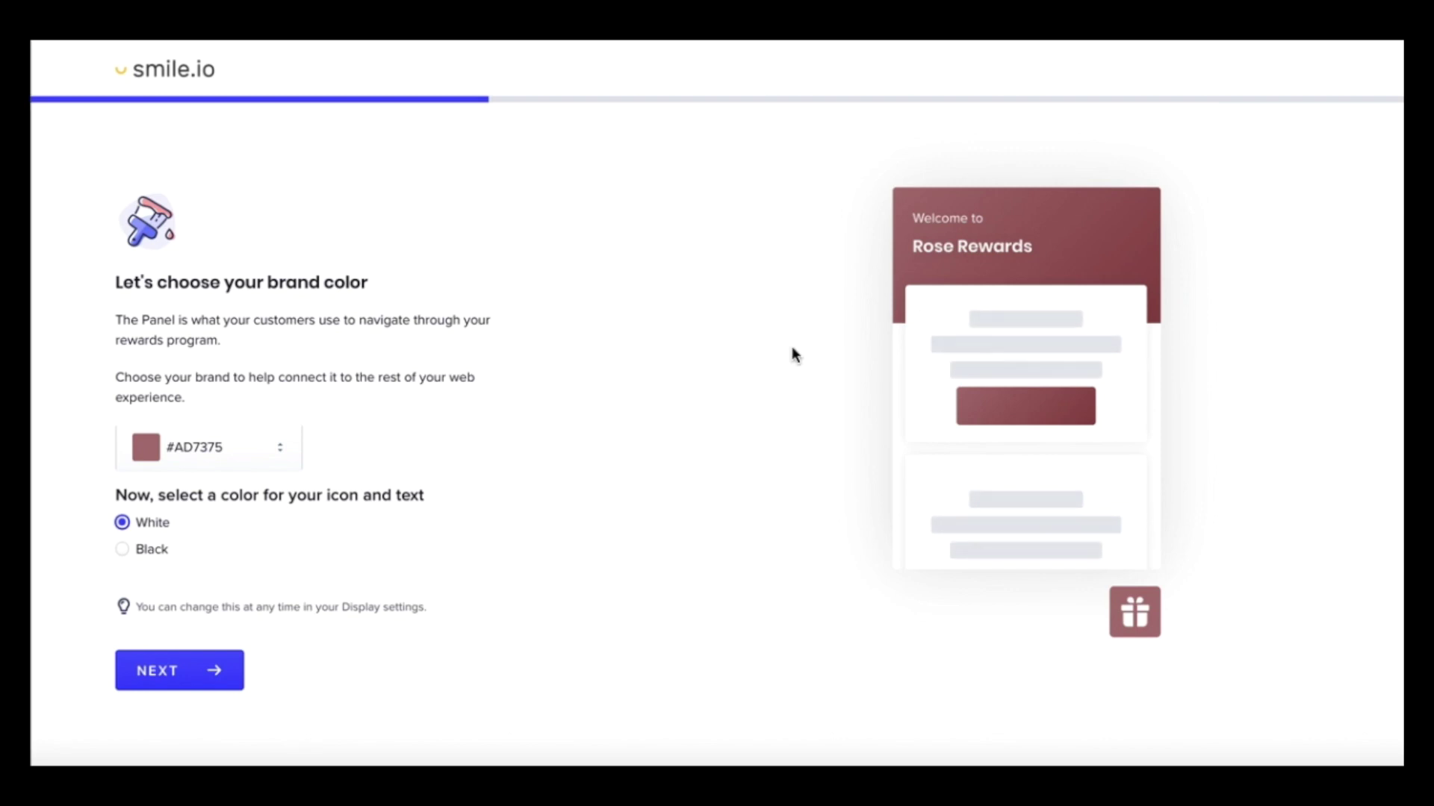
pyautogui.click(172, 677)
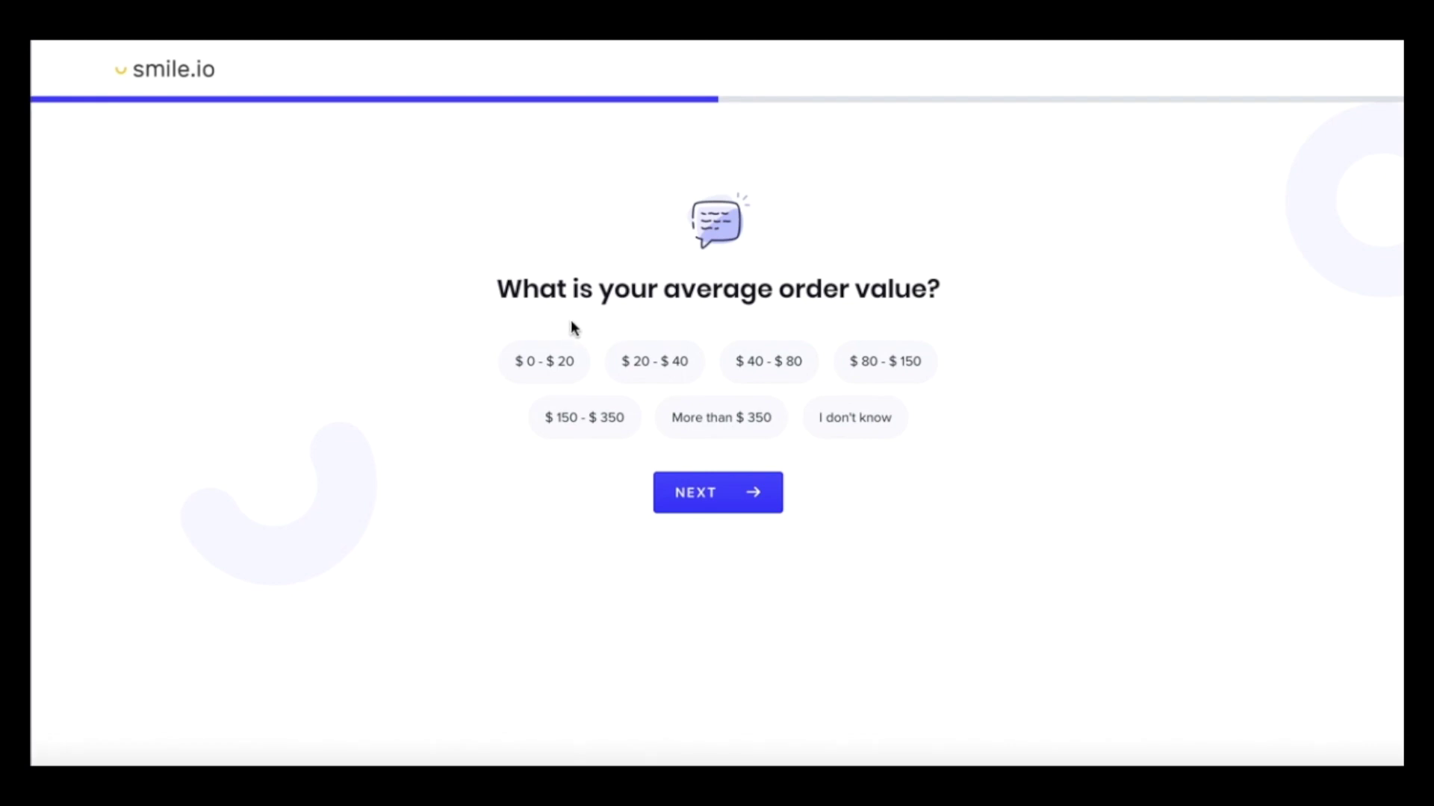
# Choose '$ 150 - $ 350' as the store's average order value
pyautogui.click(575, 424)
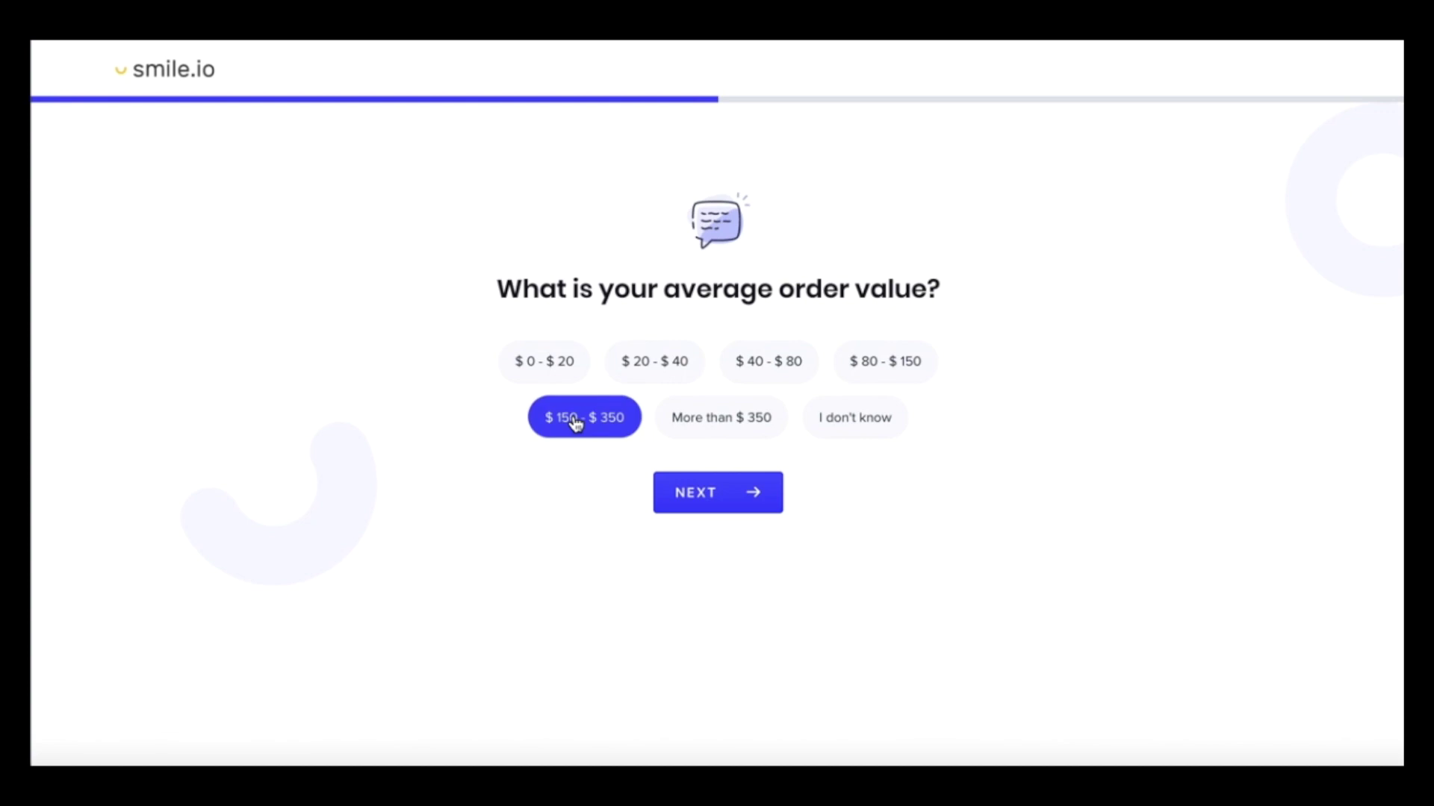
pyautogui.click(714, 499)
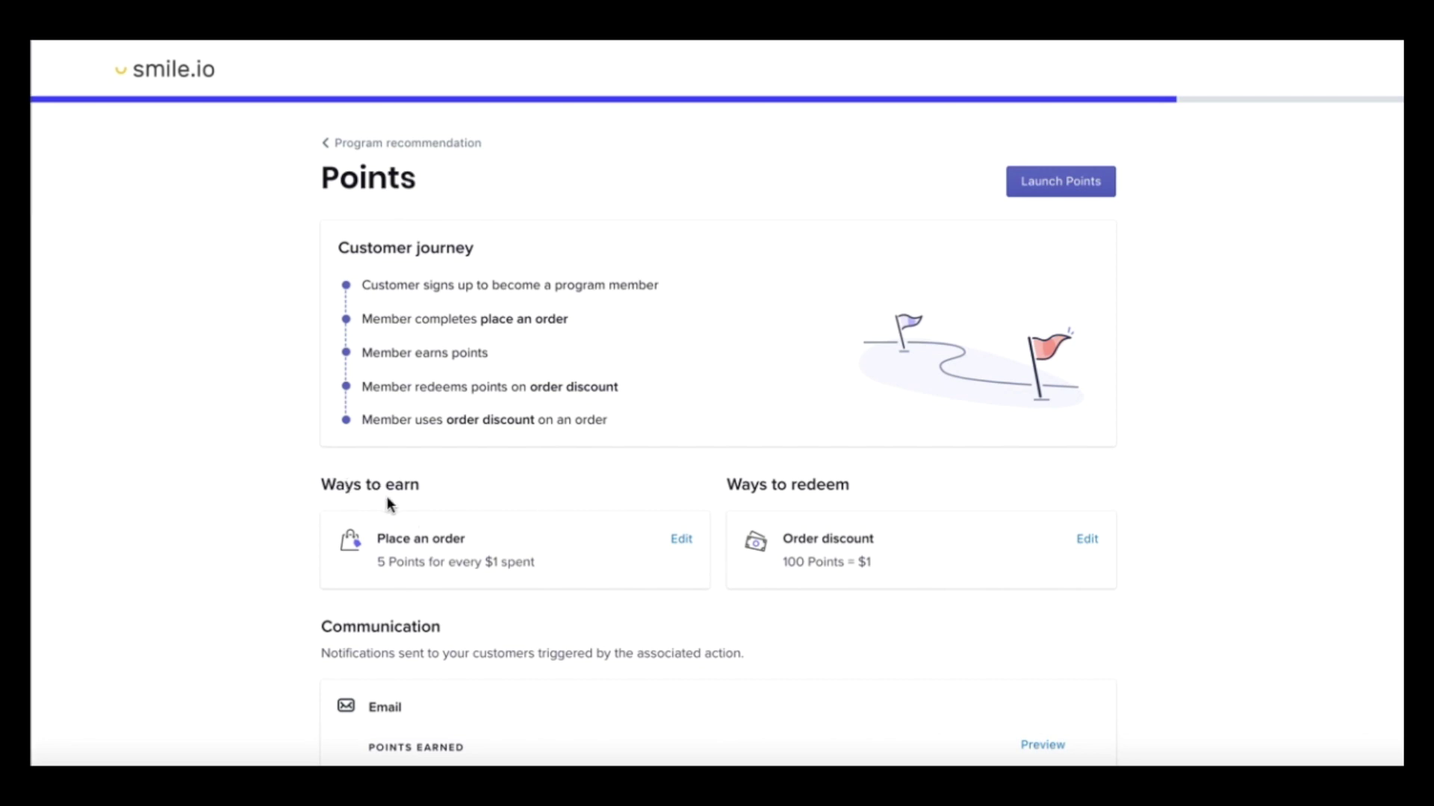
# Preview the Points earned and Reward redeemed e-mails, then launch the Points program
pyautogui.scroll(-3, 387, 502)
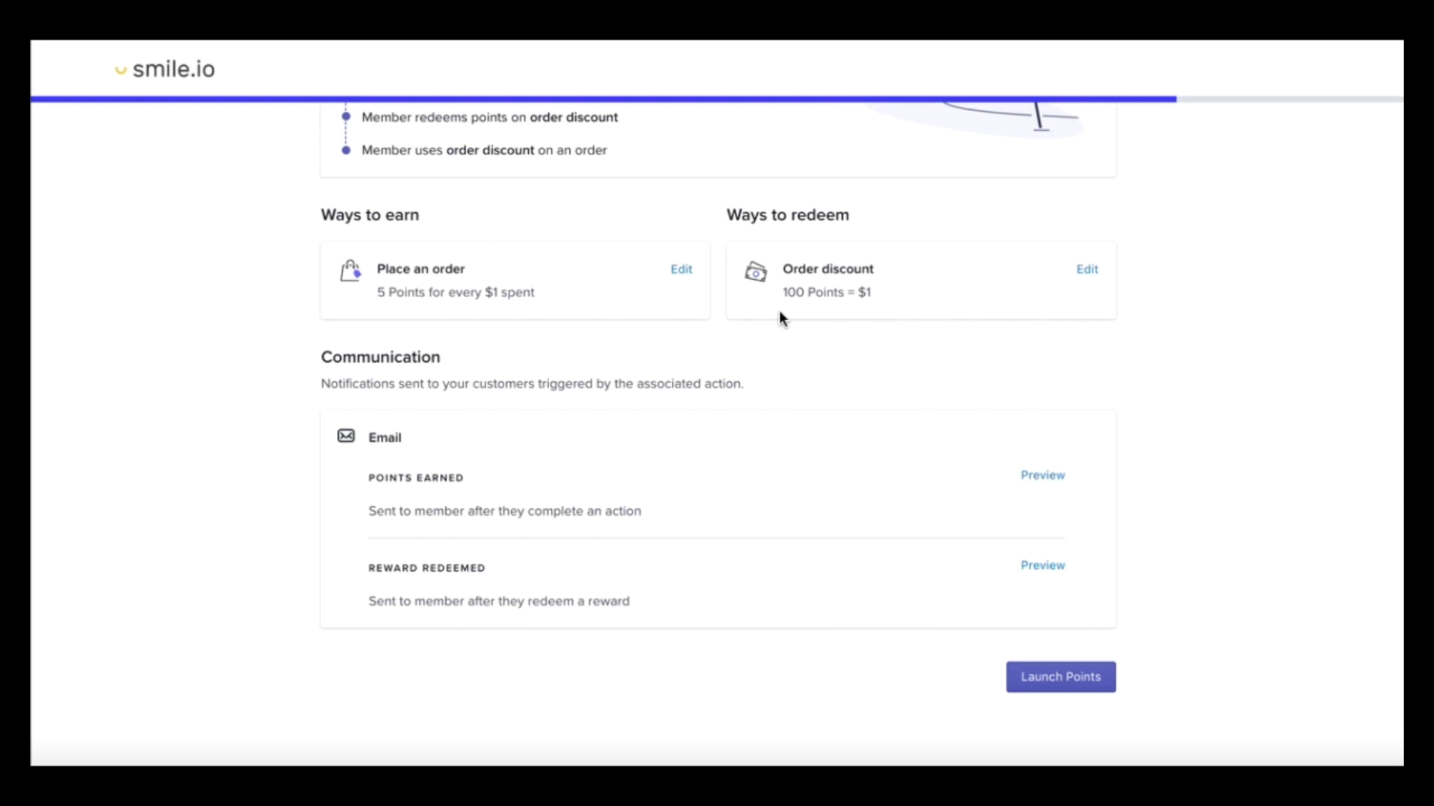
pyautogui.click(1037, 478)
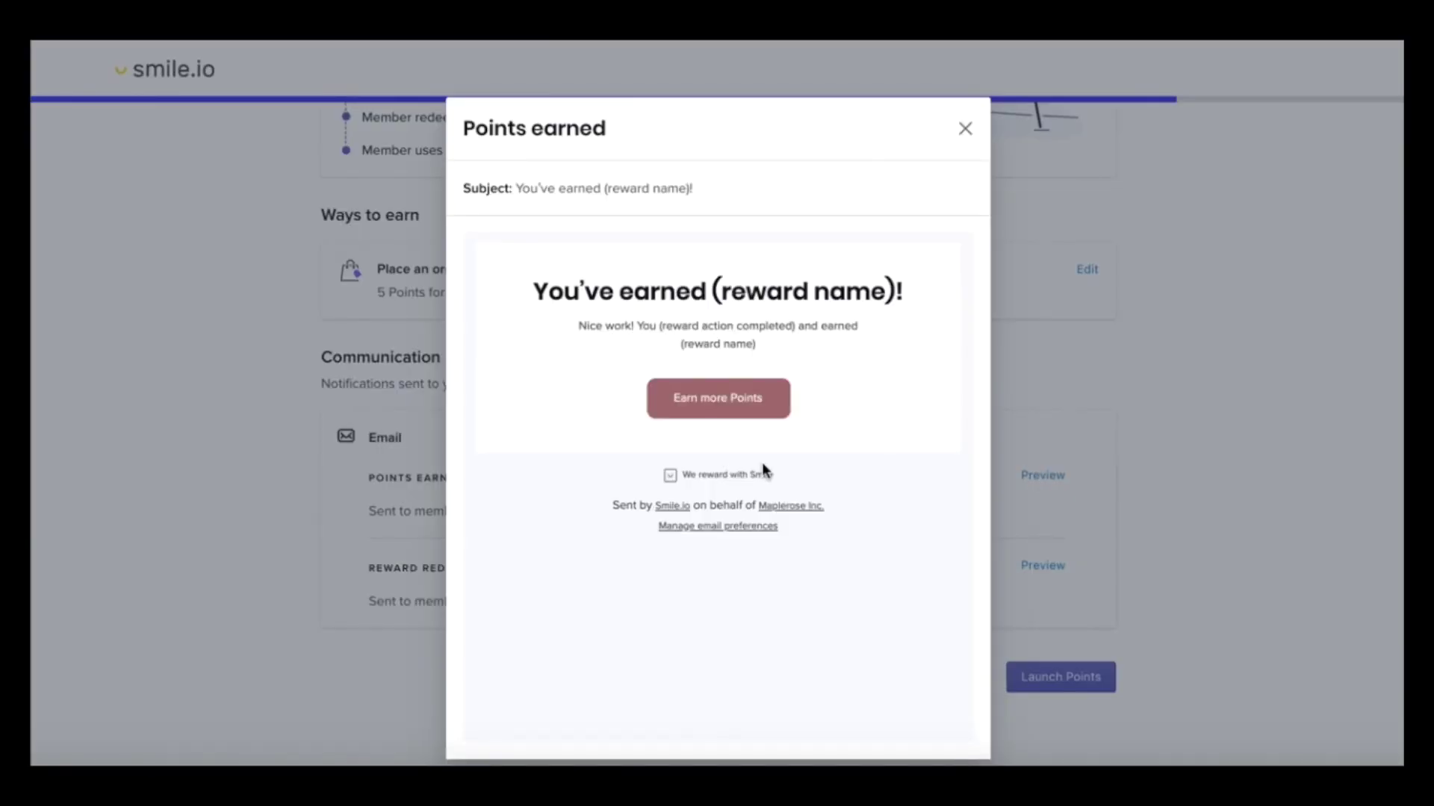
pyautogui.click(965, 131)
pyautogui.click(1043, 567)
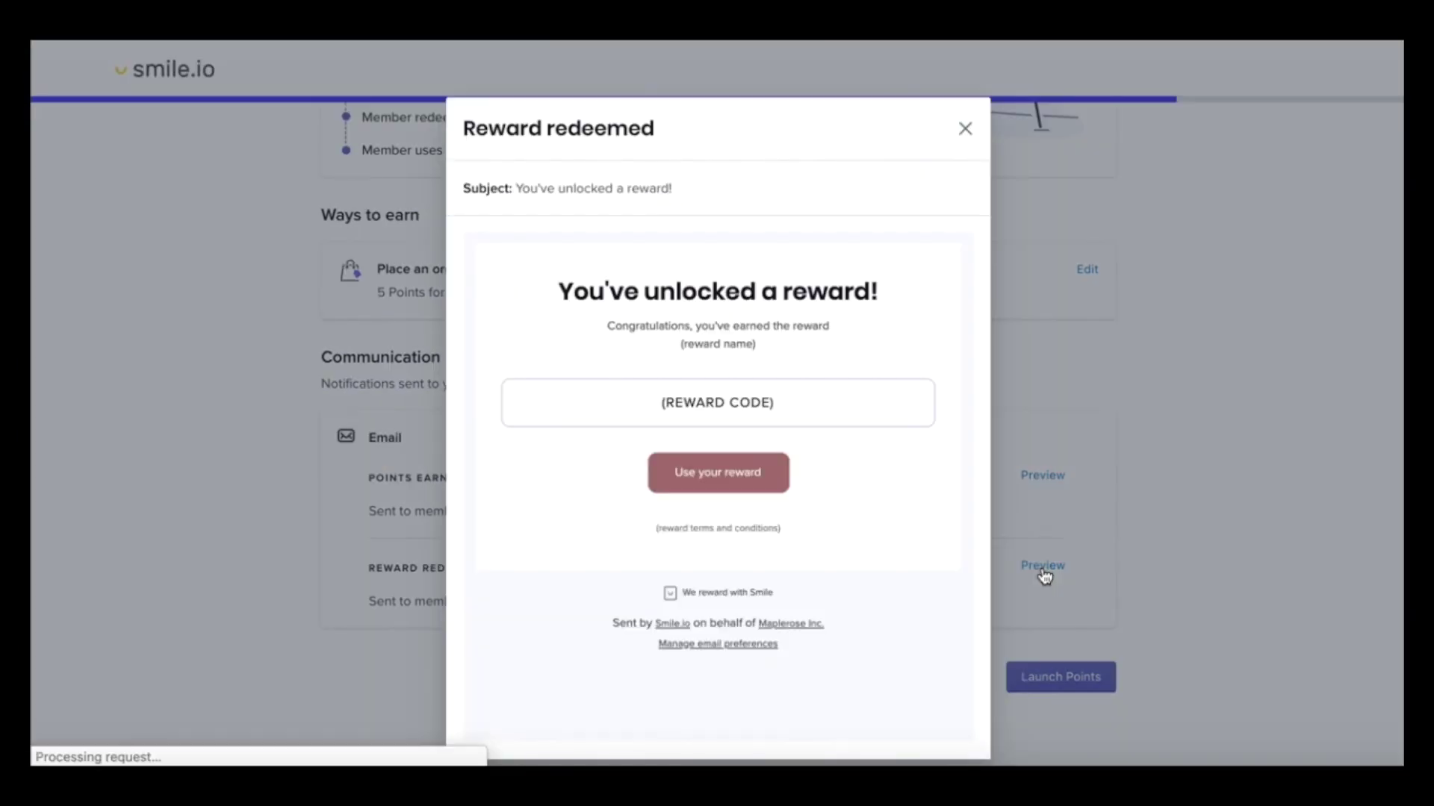
pyautogui.click(966, 131)
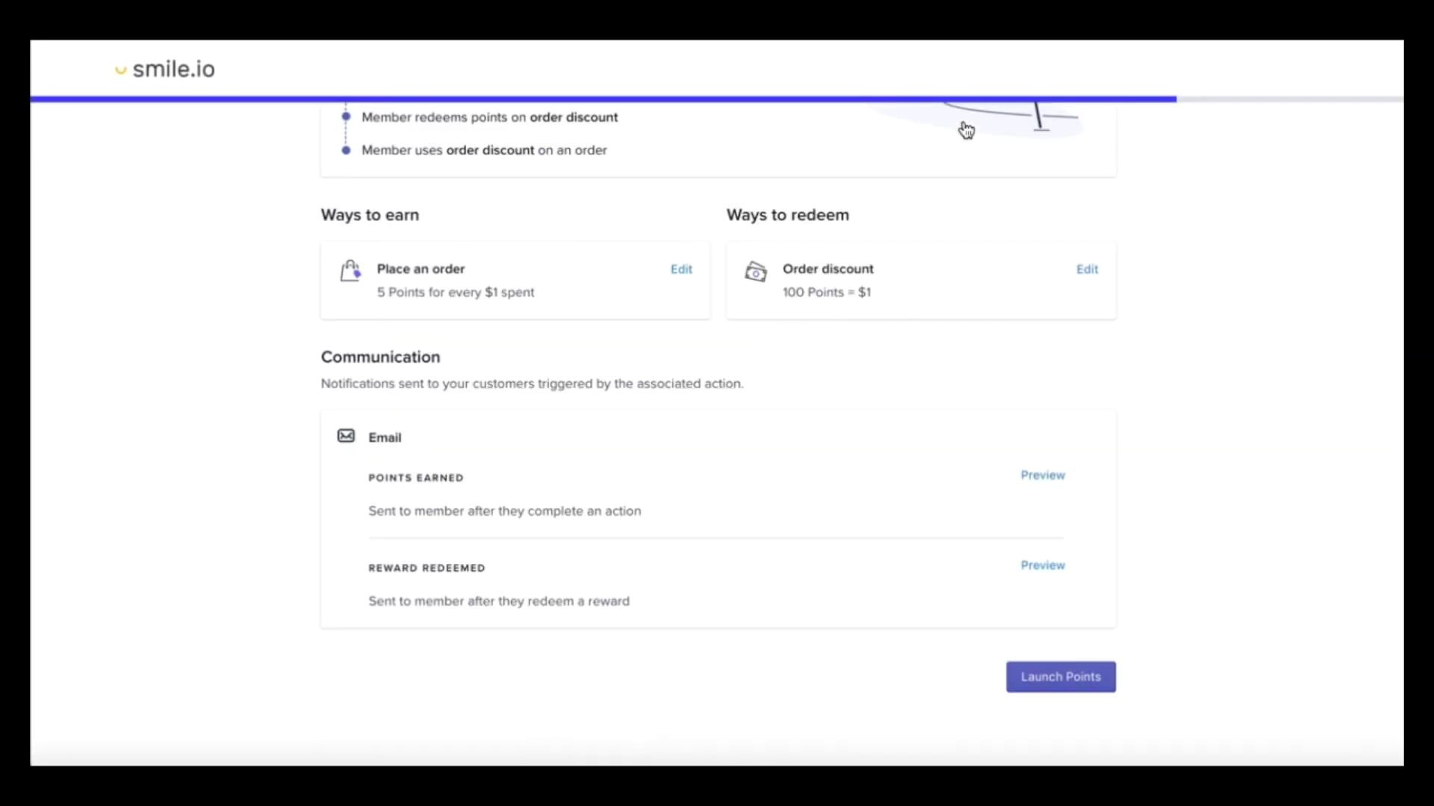
pyautogui.click(1032, 682)
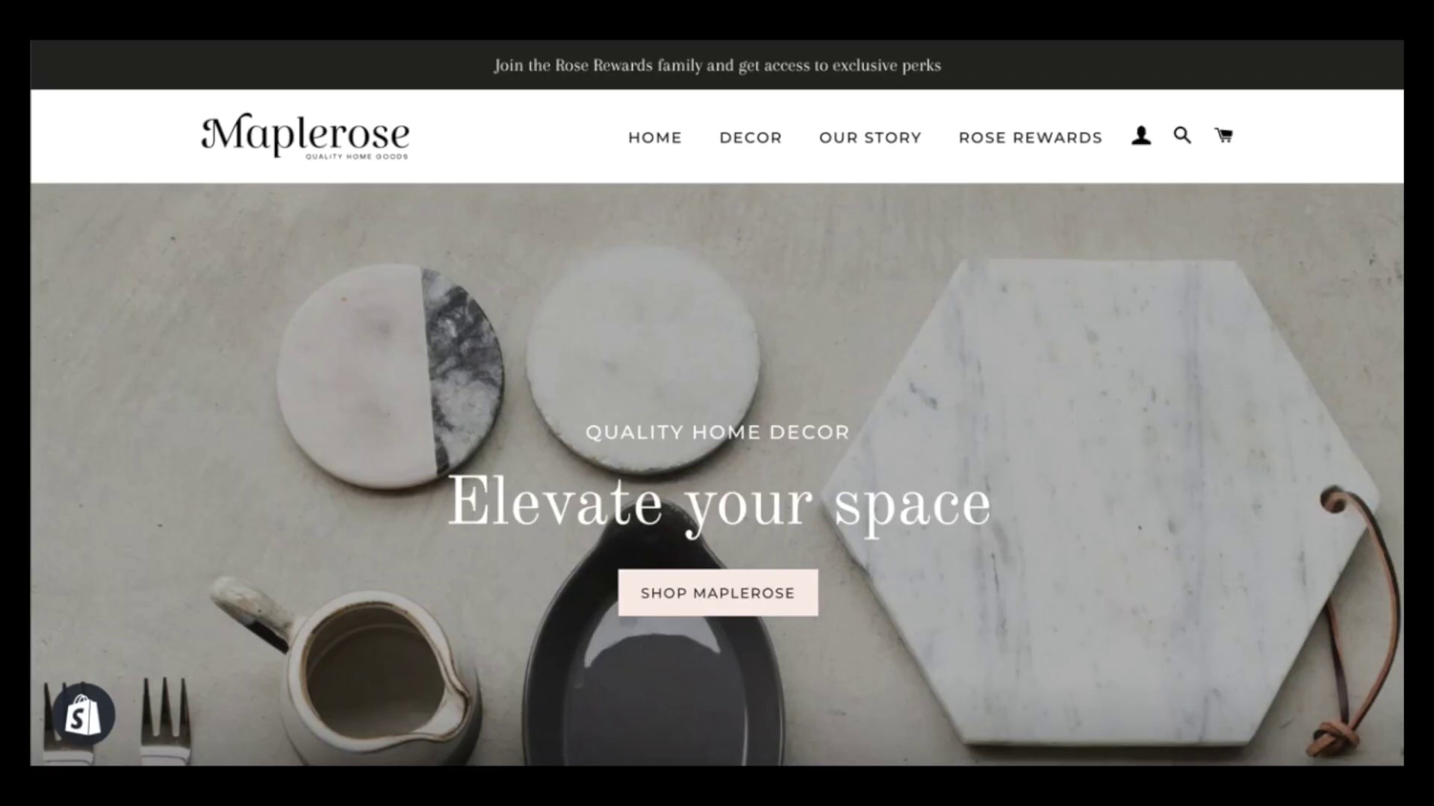
# Reload the storefront and open then close the Rose Rewards panel
pyautogui.press('super+r')
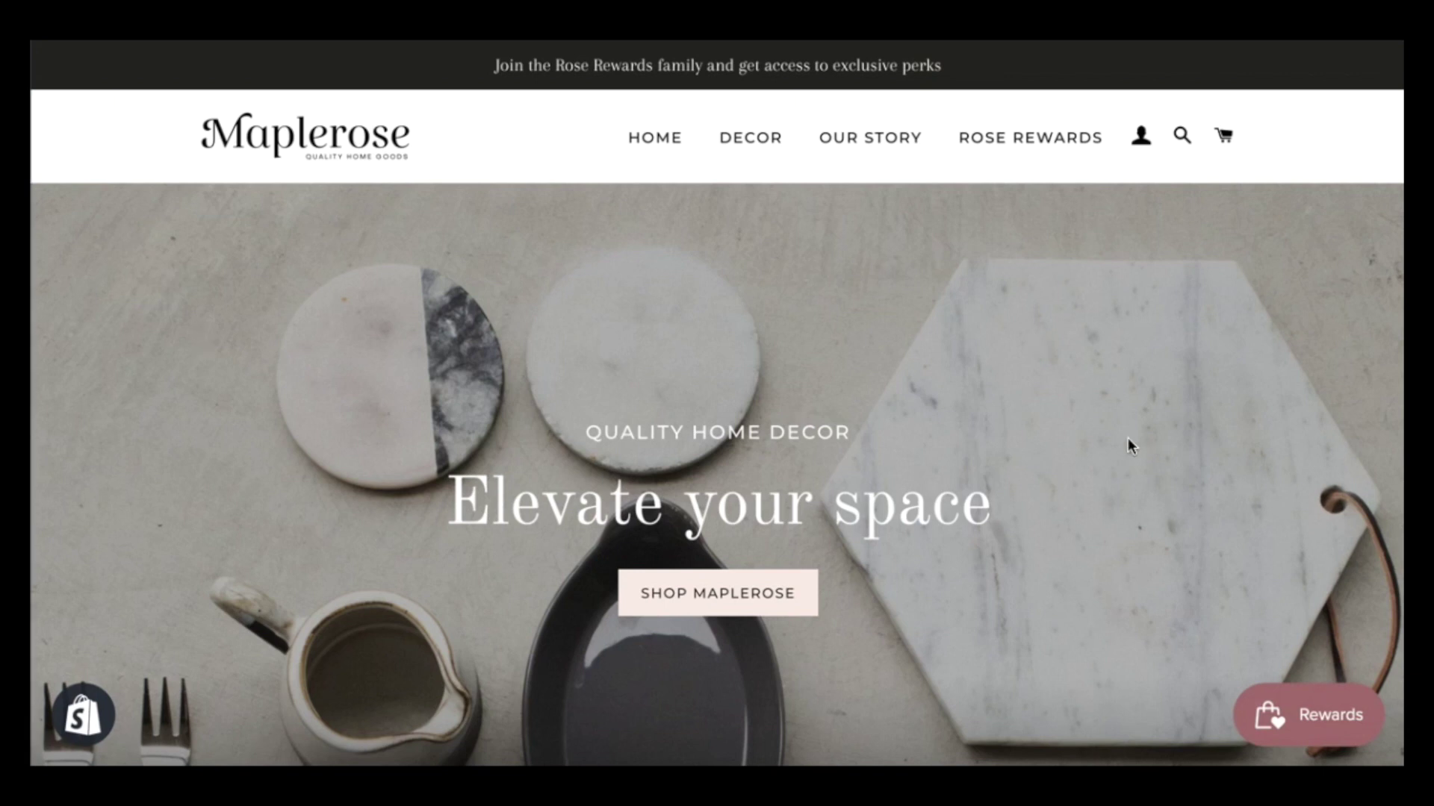
pyautogui.click(1319, 728)
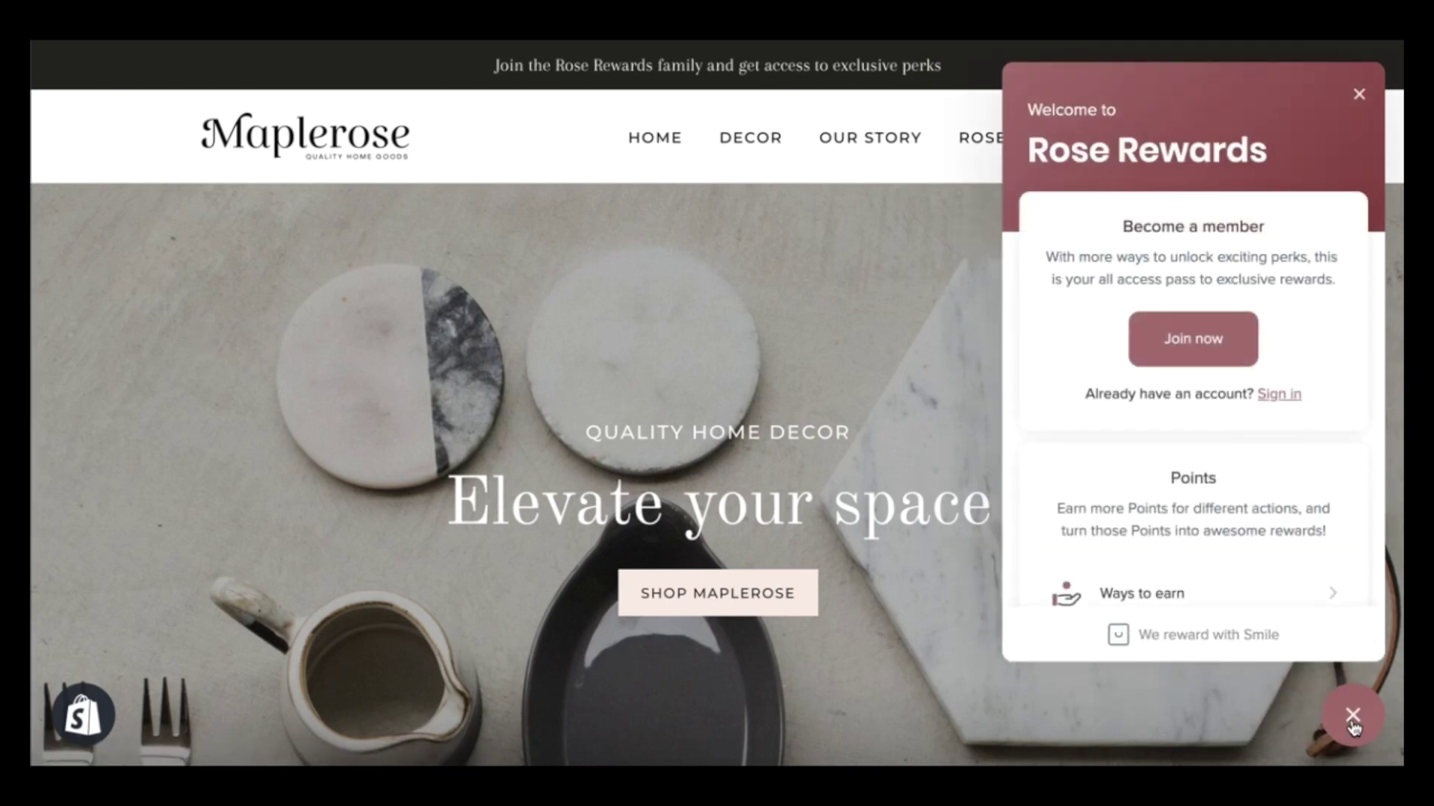
pyautogui.click(1353, 719)
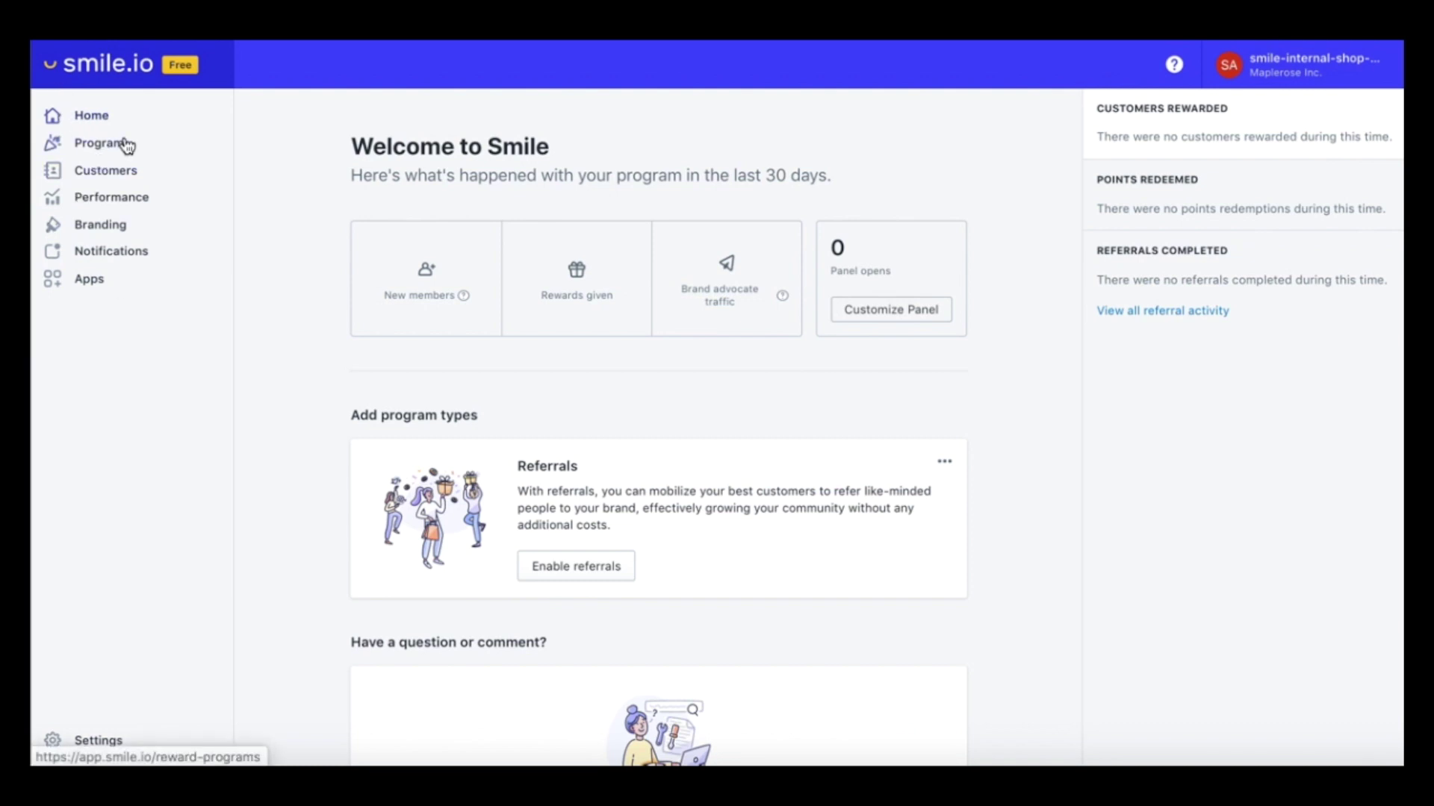
# Review the Branding theme's colour, launcher placement and visibility settings
pyautogui.click(106, 230)
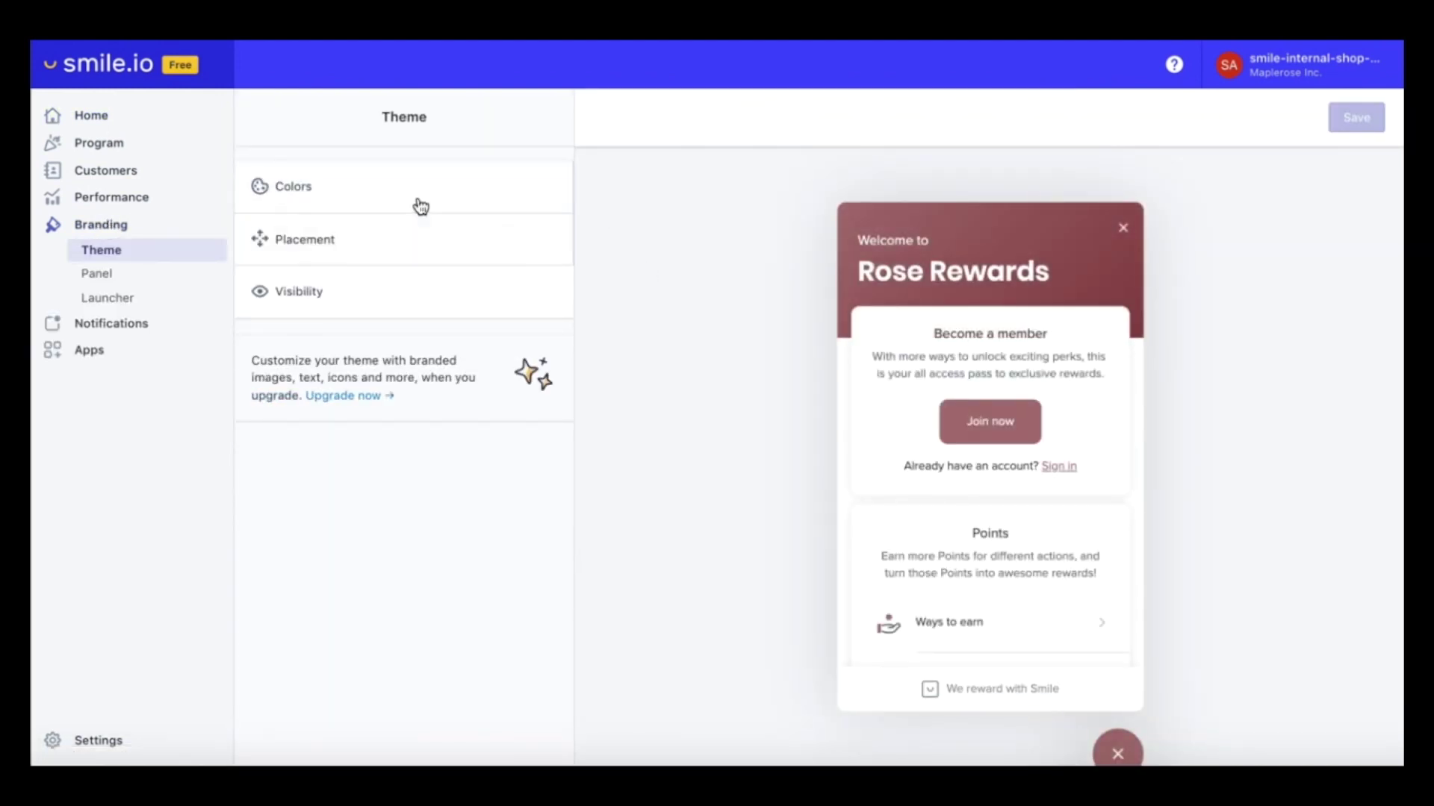
pyautogui.scroll(-1, 702, 402)
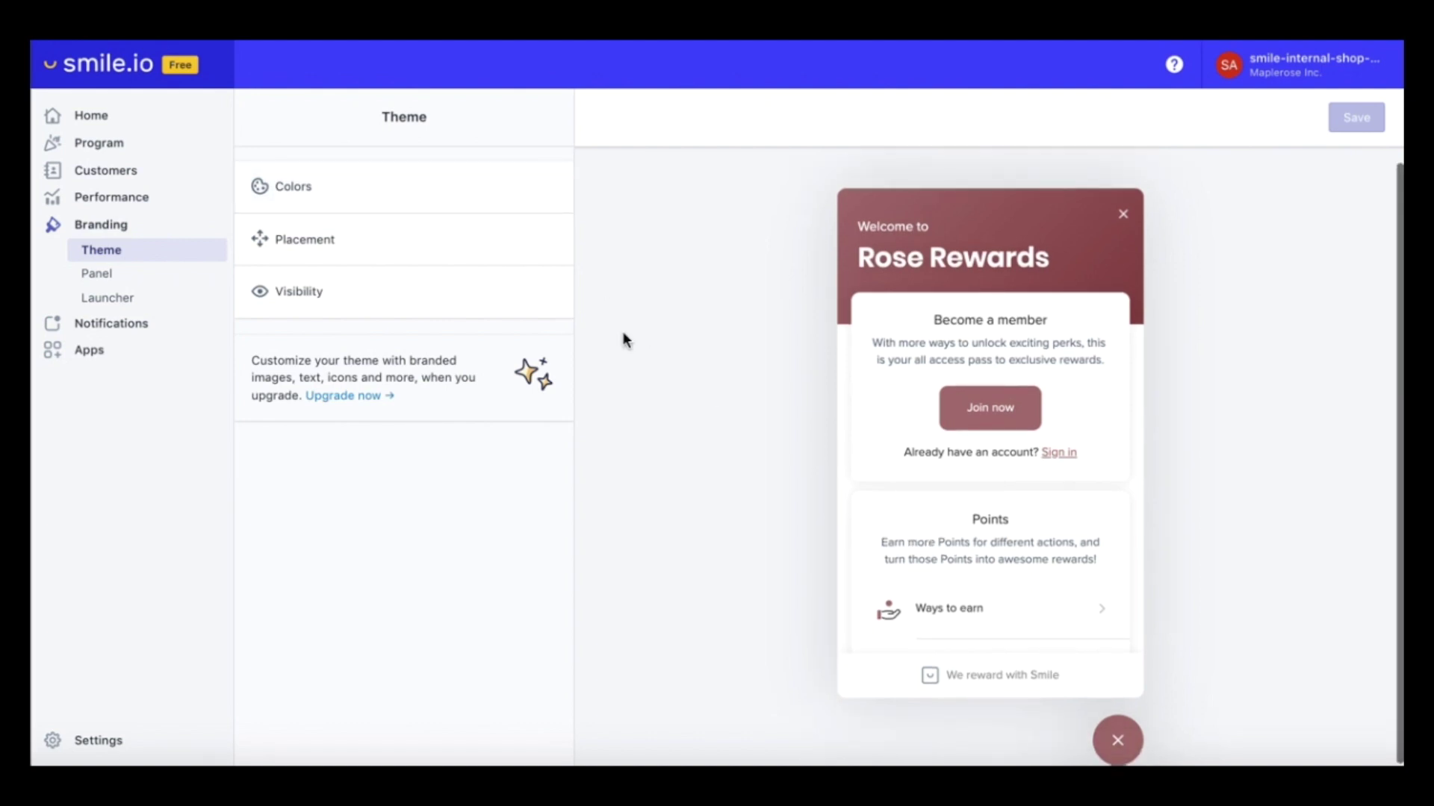
pyautogui.click(390, 205)
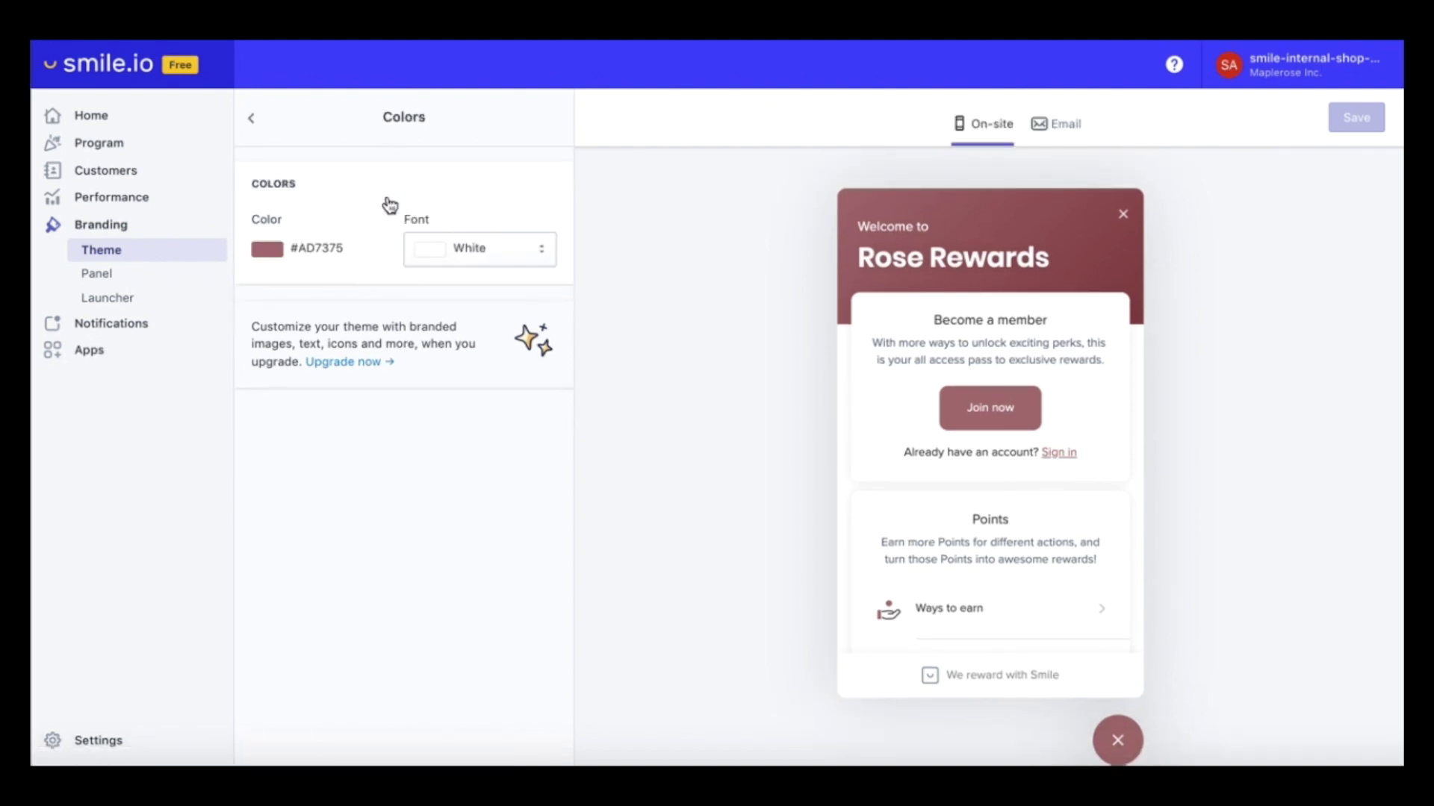
pyautogui.click(251, 121)
pyautogui.click(302, 248)
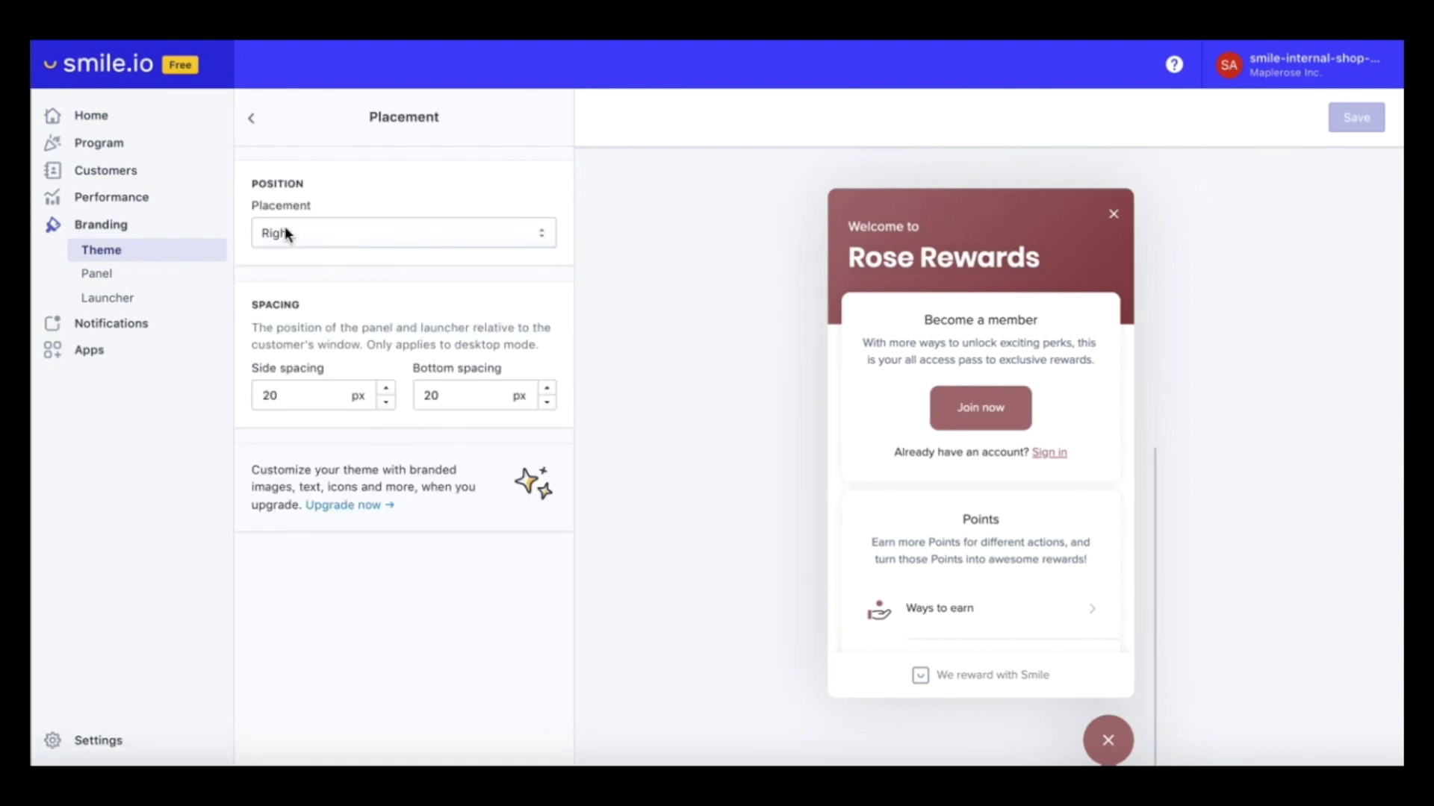
pyautogui.click(251, 121)
pyautogui.click(323, 292)
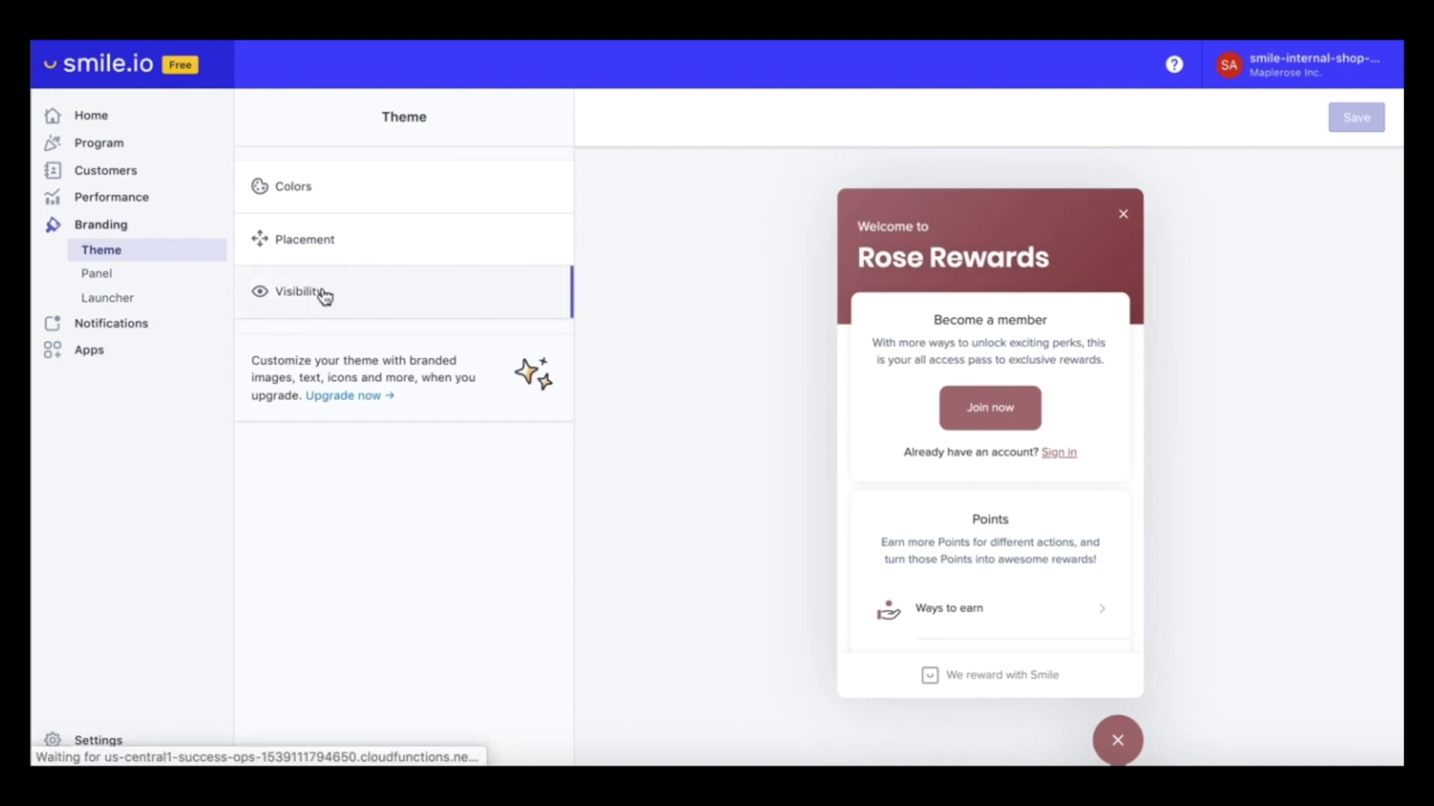
pyautogui.click(254, 121)
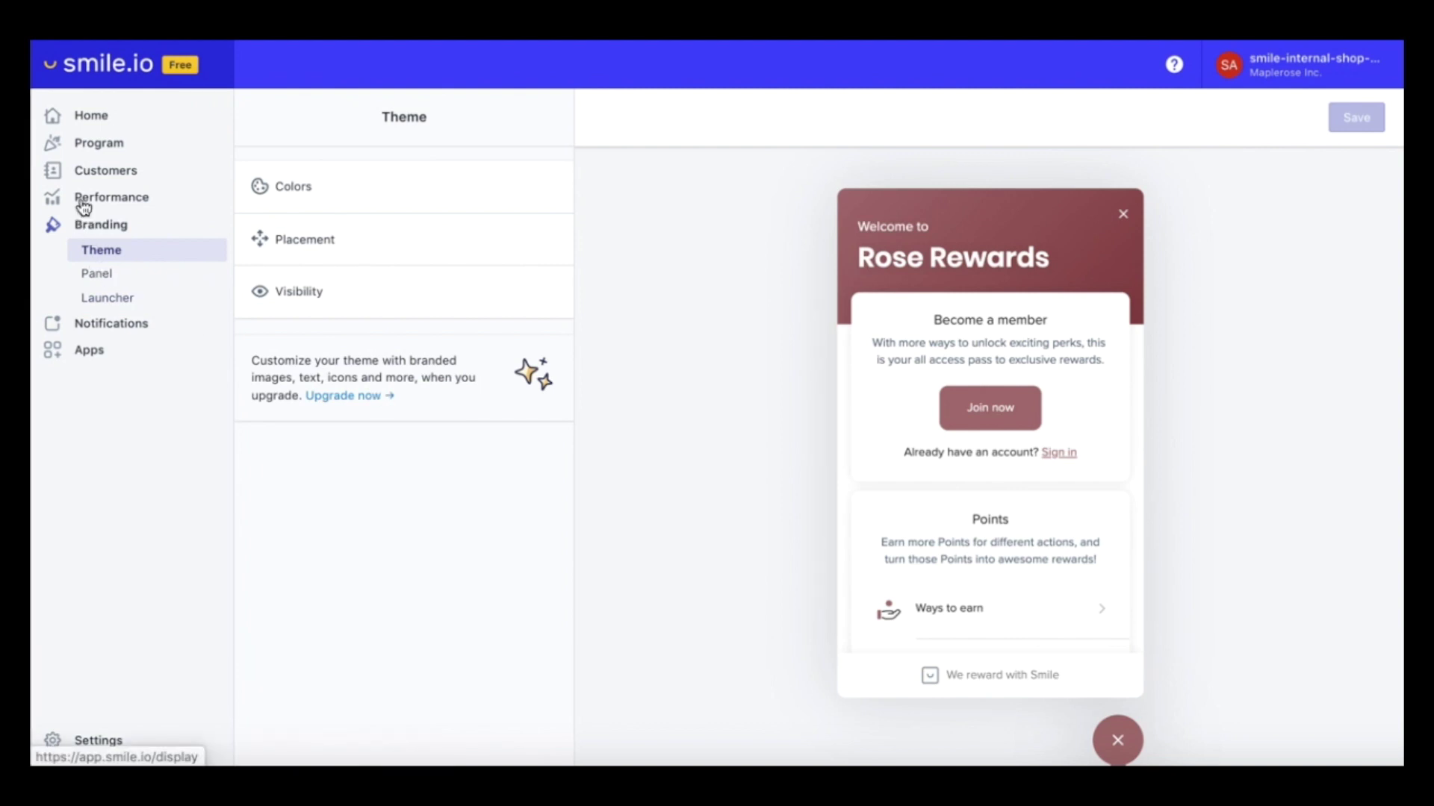
# Browse the available ways to earn and redeem points without adding any
pyautogui.click(97, 144)
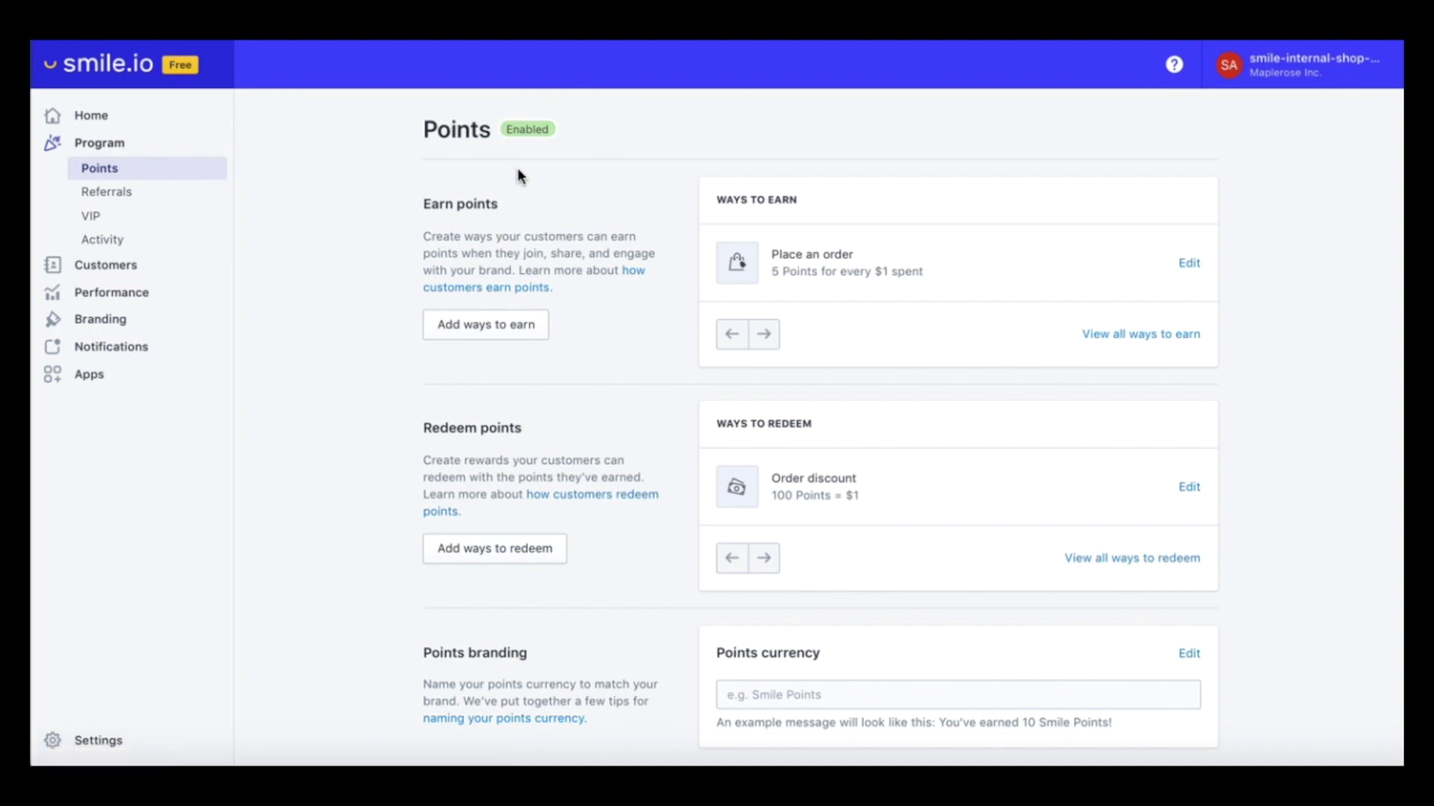
pyautogui.click(1187, 338)
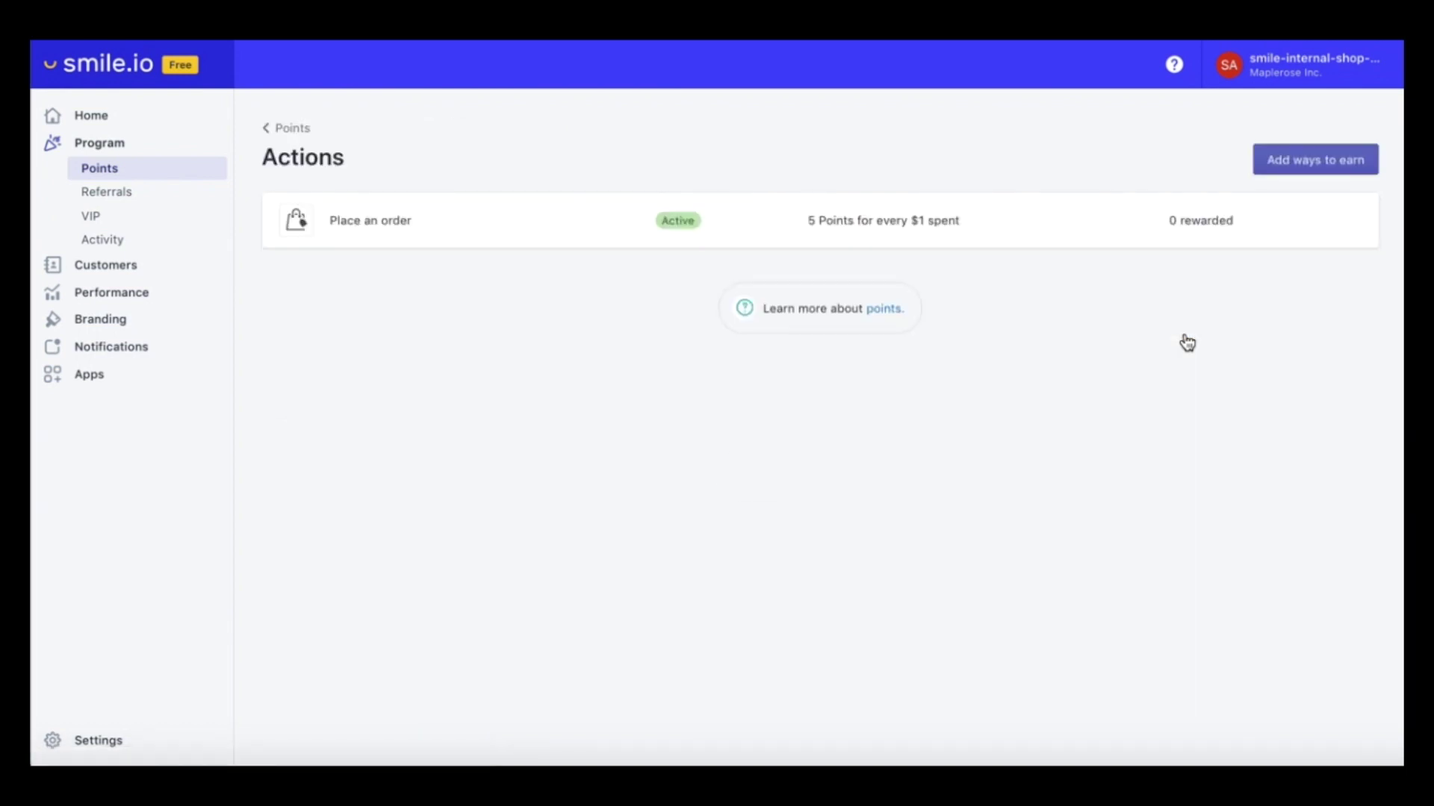
pyautogui.click(1280, 167)
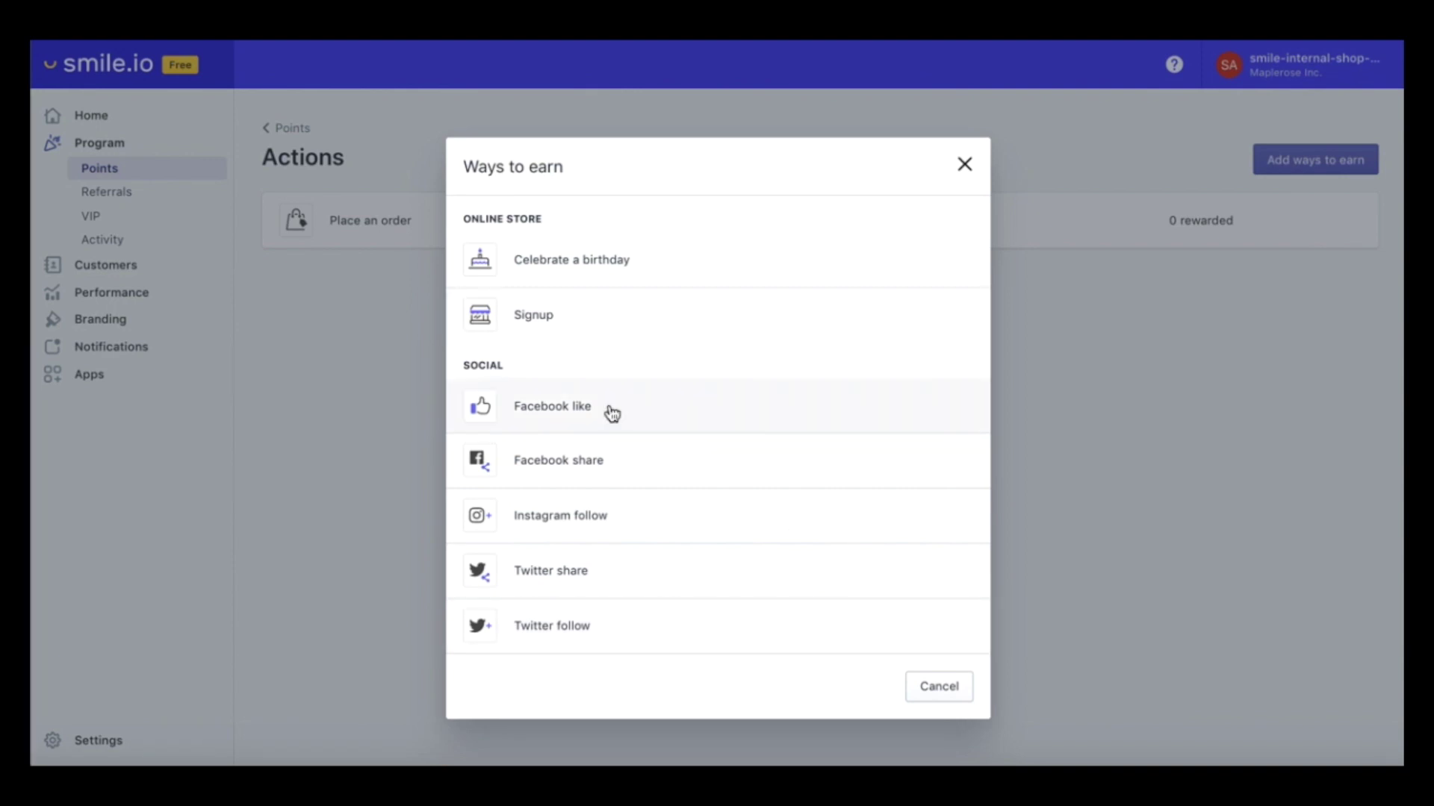
pyautogui.click(933, 691)
pyautogui.click(291, 128)
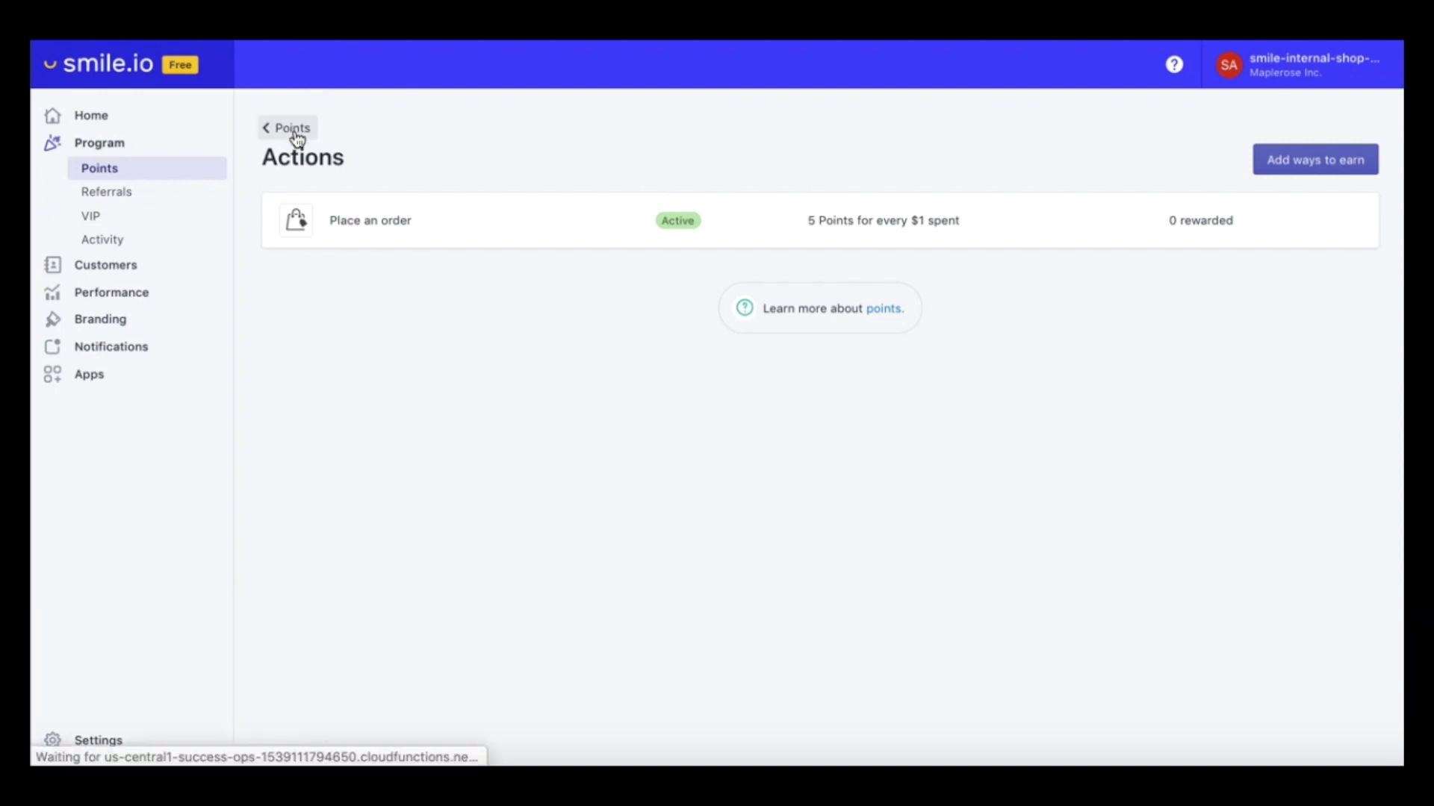
pyautogui.scroll(-3, 342, 554)
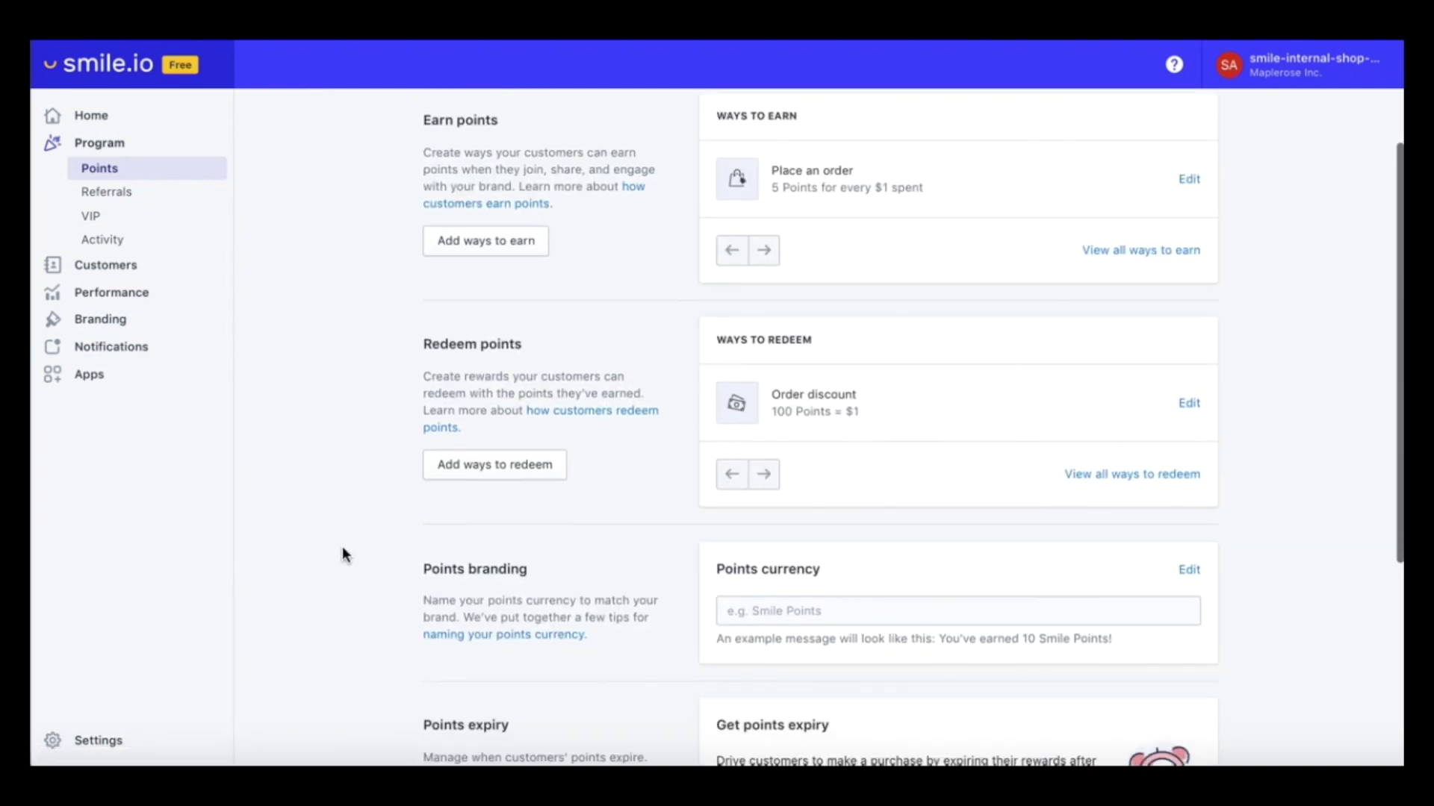
pyautogui.click(1106, 402)
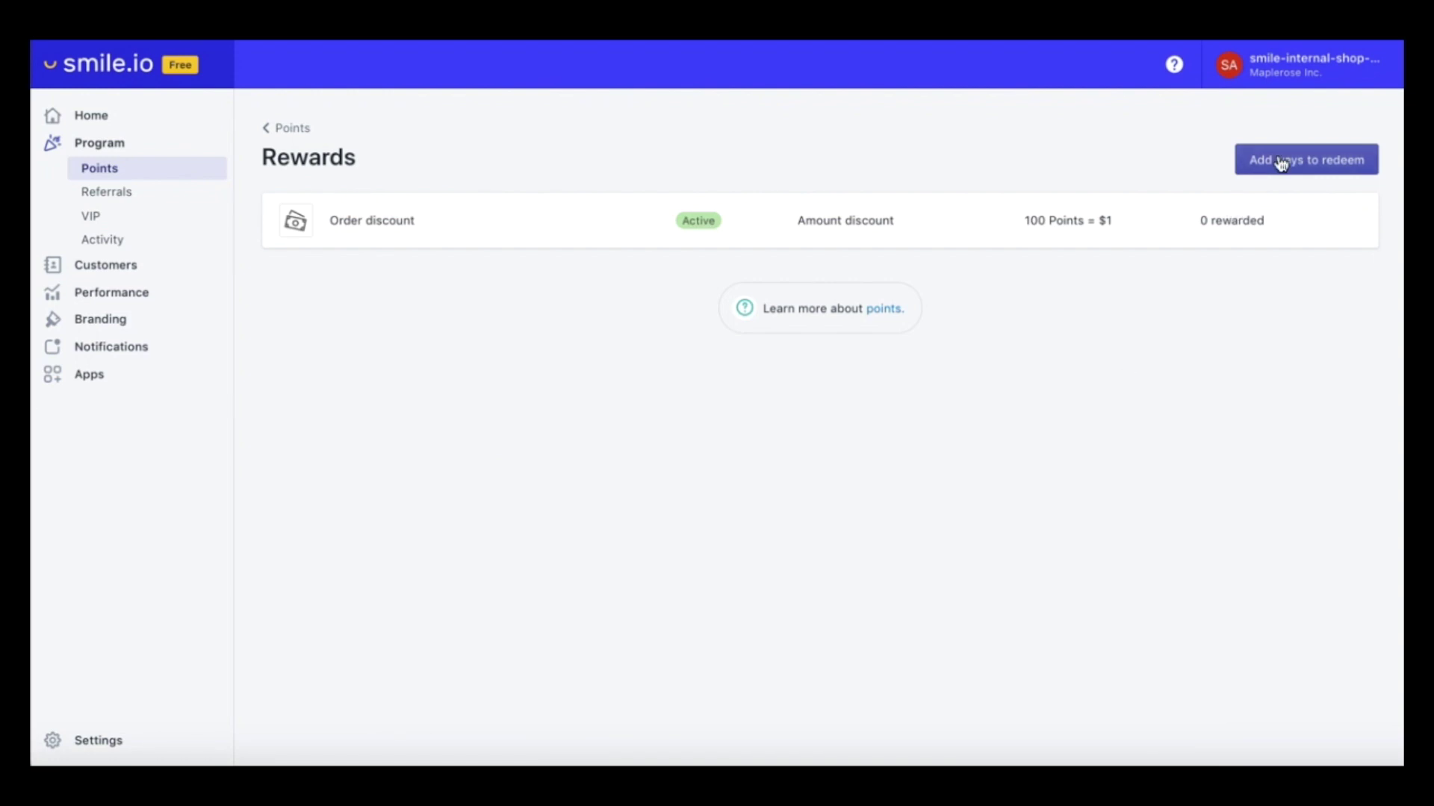
pyautogui.click(1280, 161)
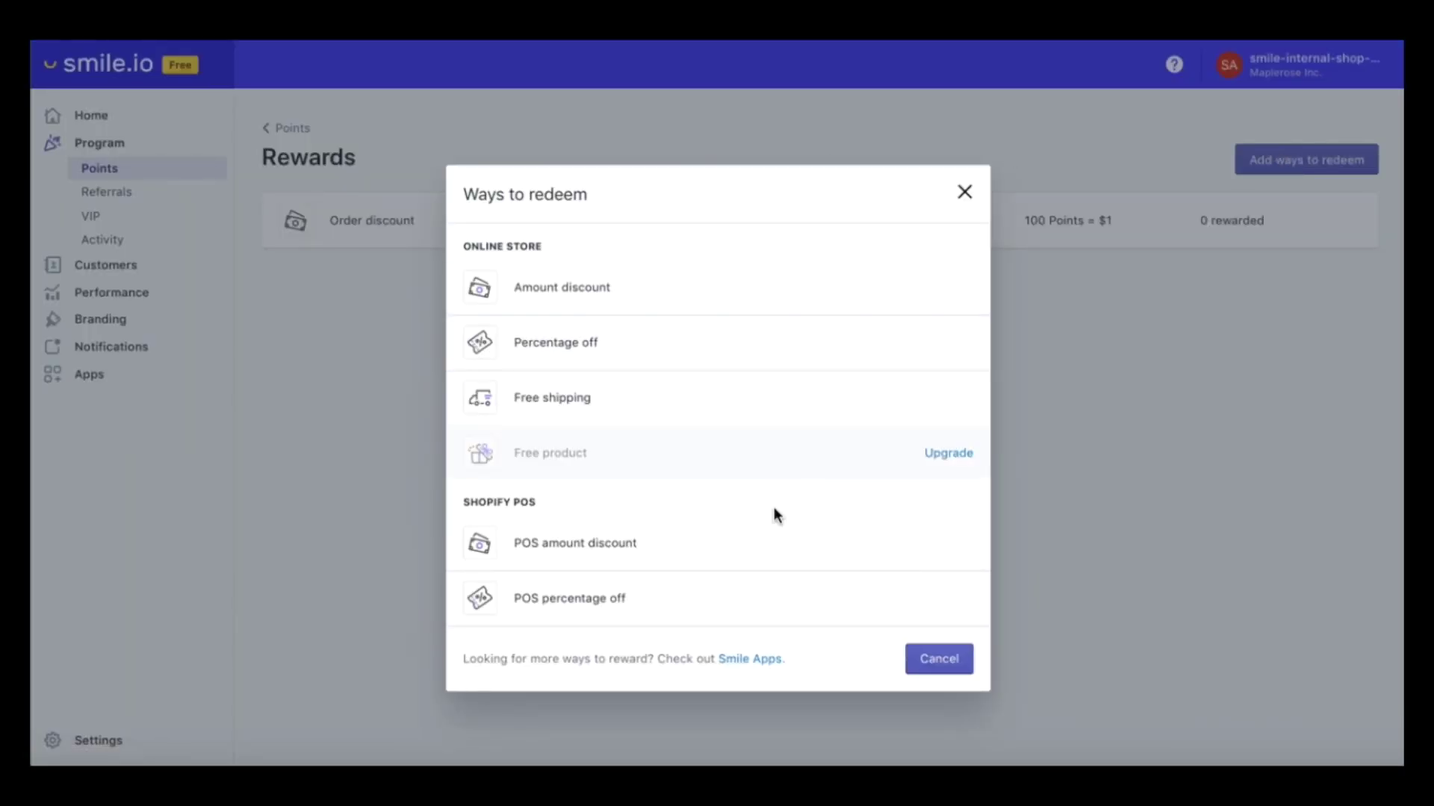
pyautogui.click(920, 664)
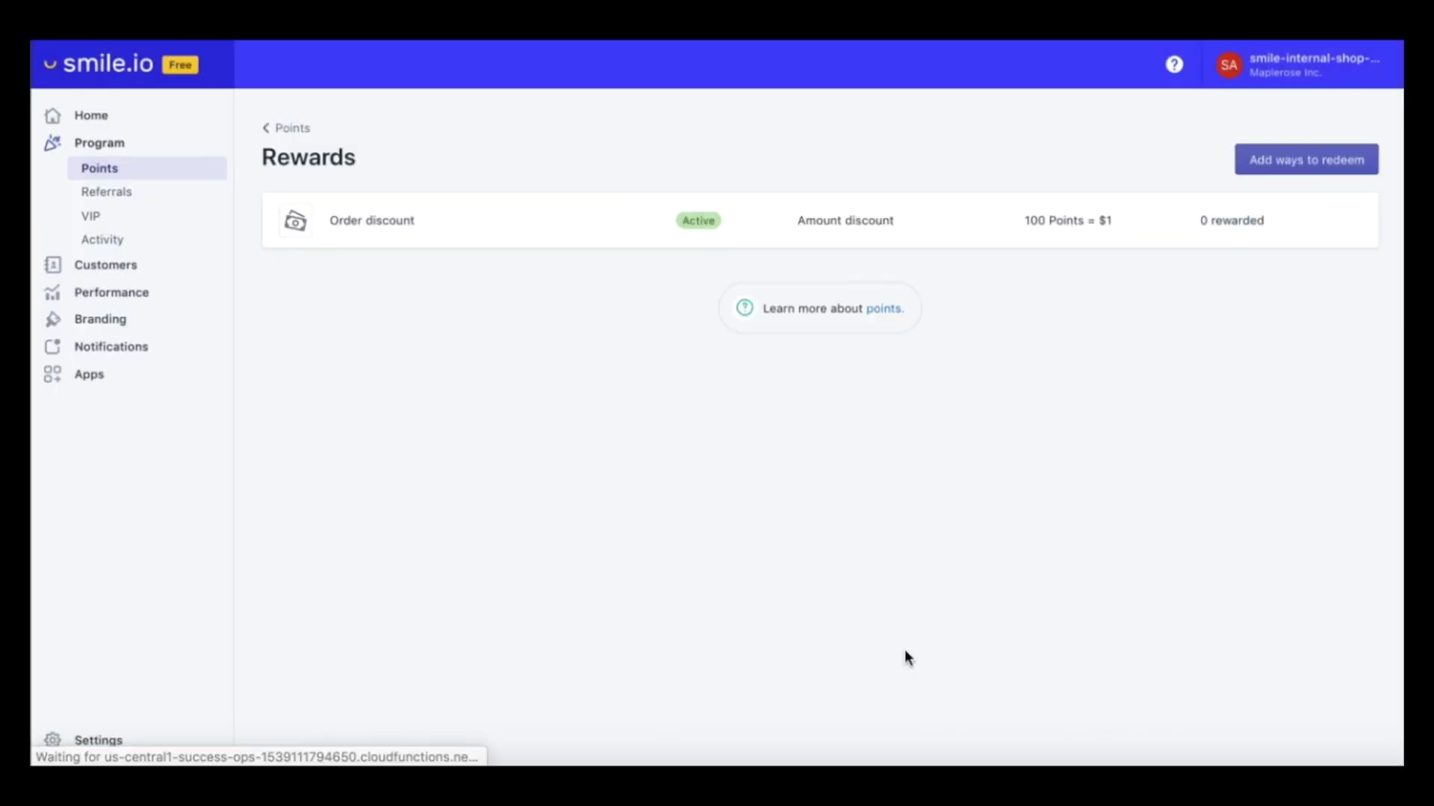
pyautogui.click(290, 130)
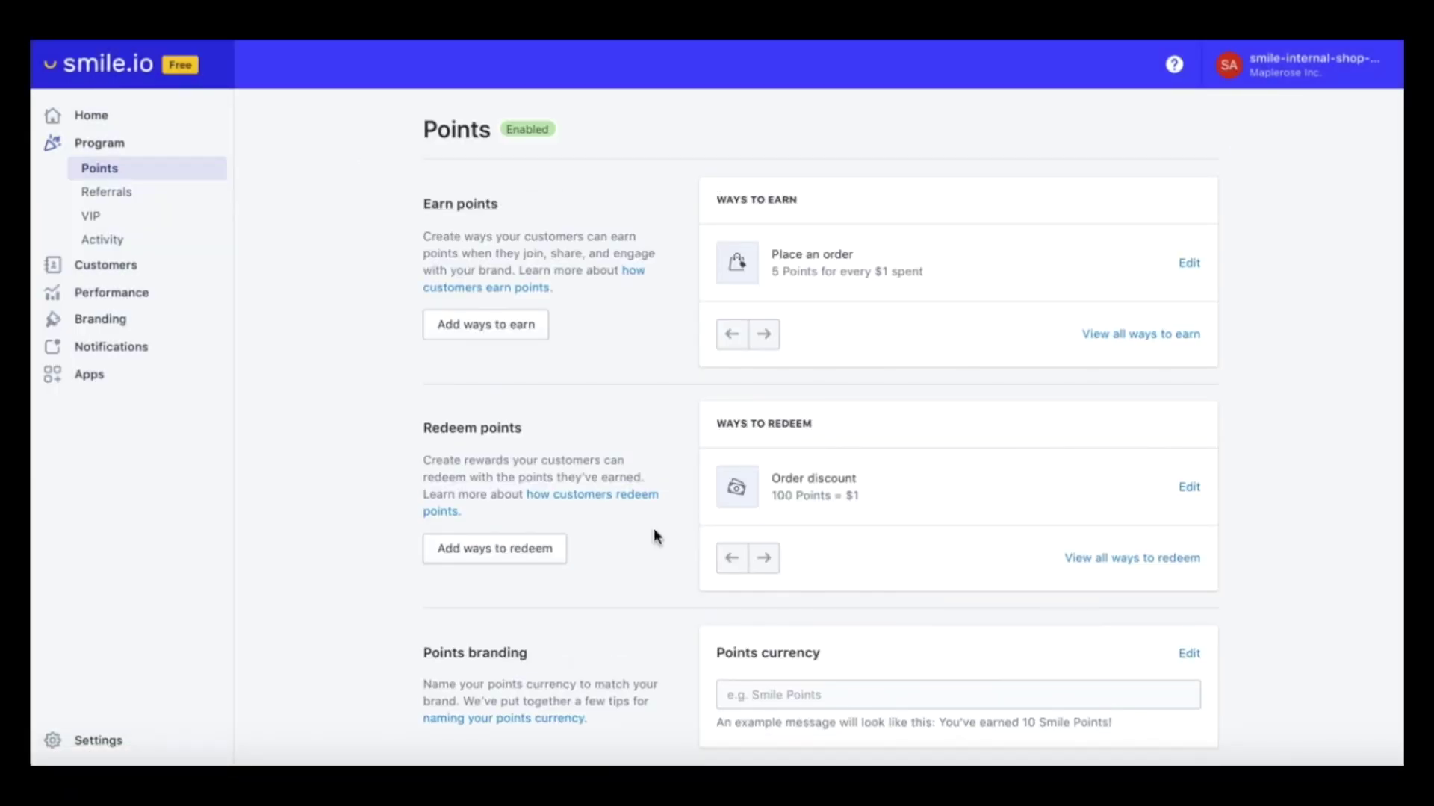
# Rename the points currency to 'Petal Points' and save it
pyautogui.scroll(-4, 653, 536)
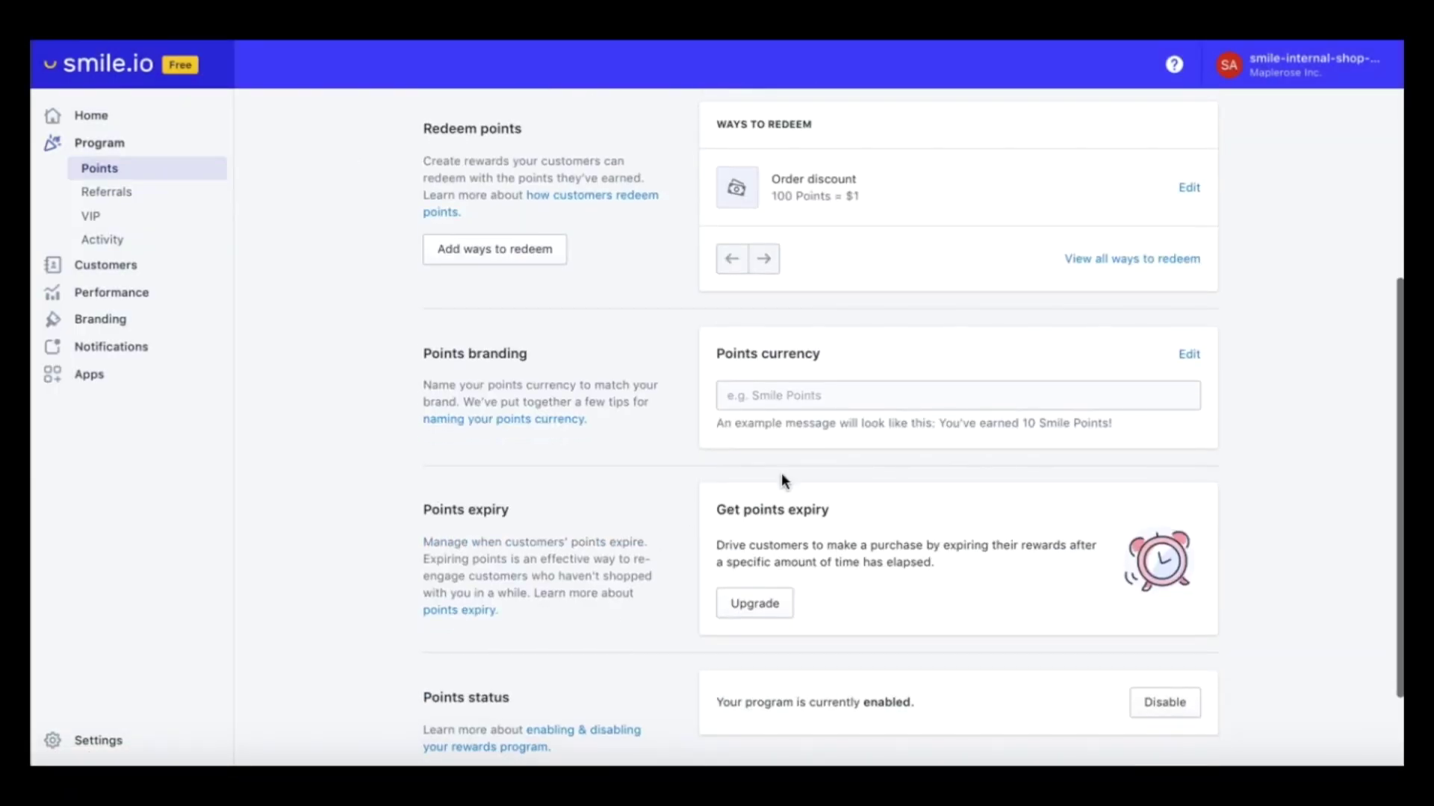
pyautogui.click(1186, 357)
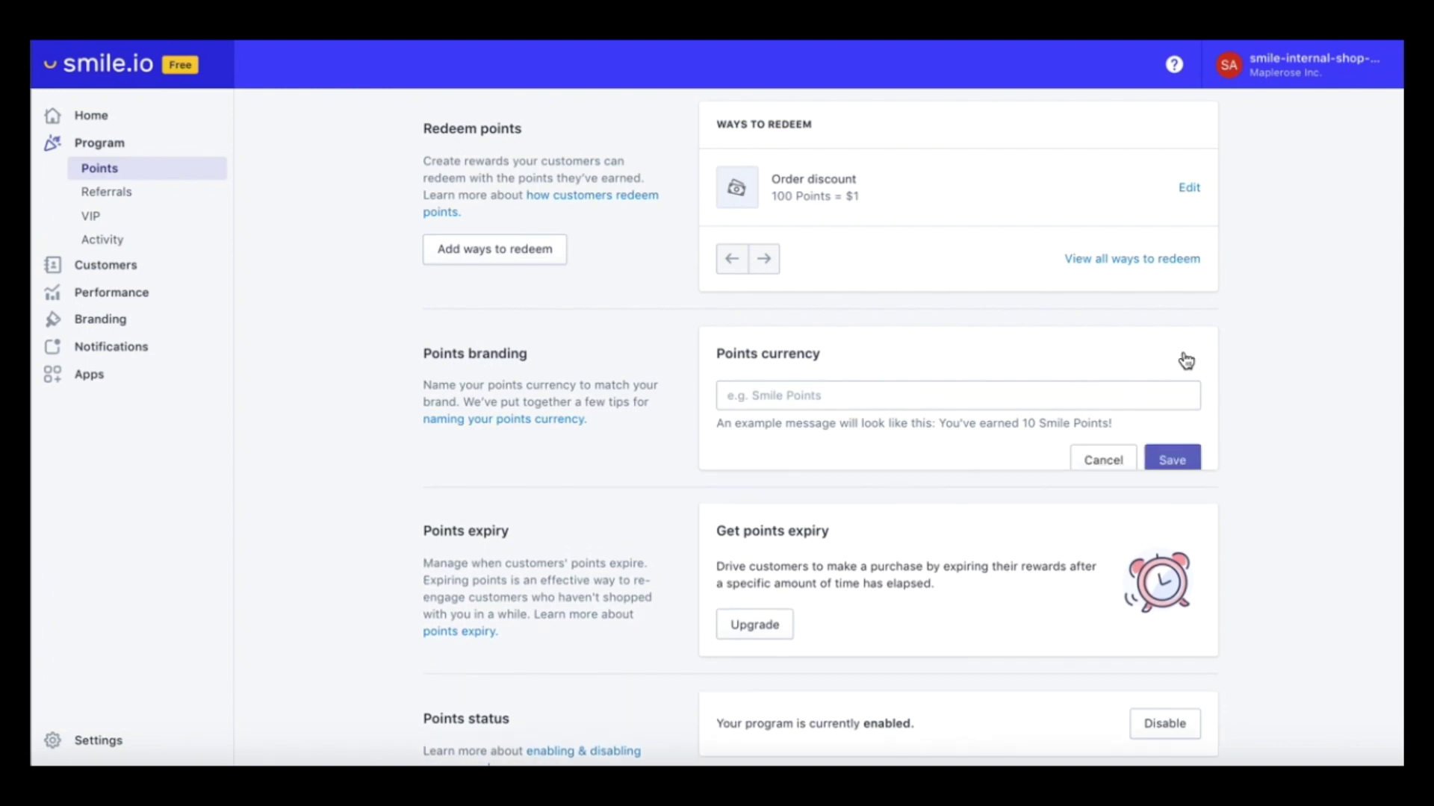
pyautogui.click(890, 401)
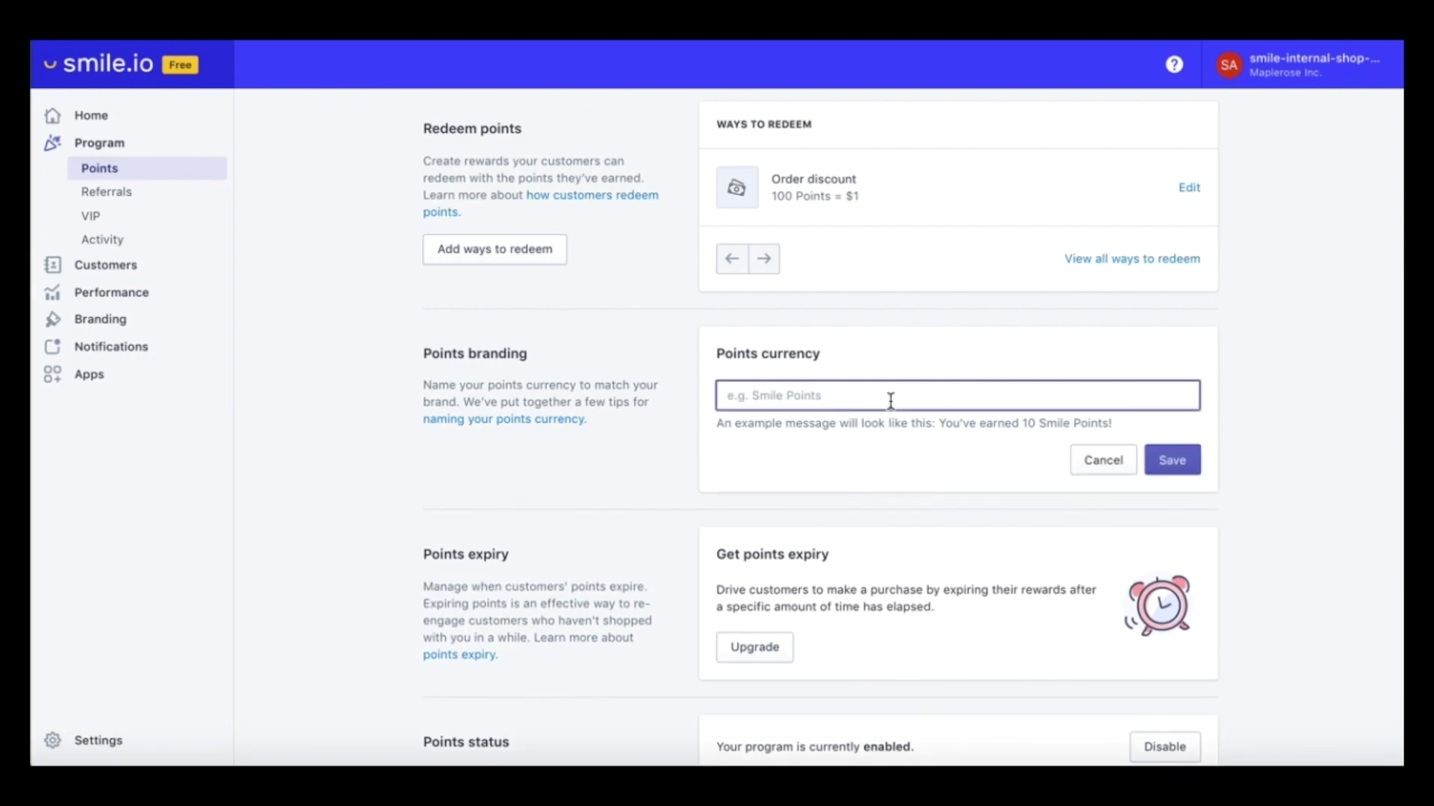
pyautogui.write('Pet')
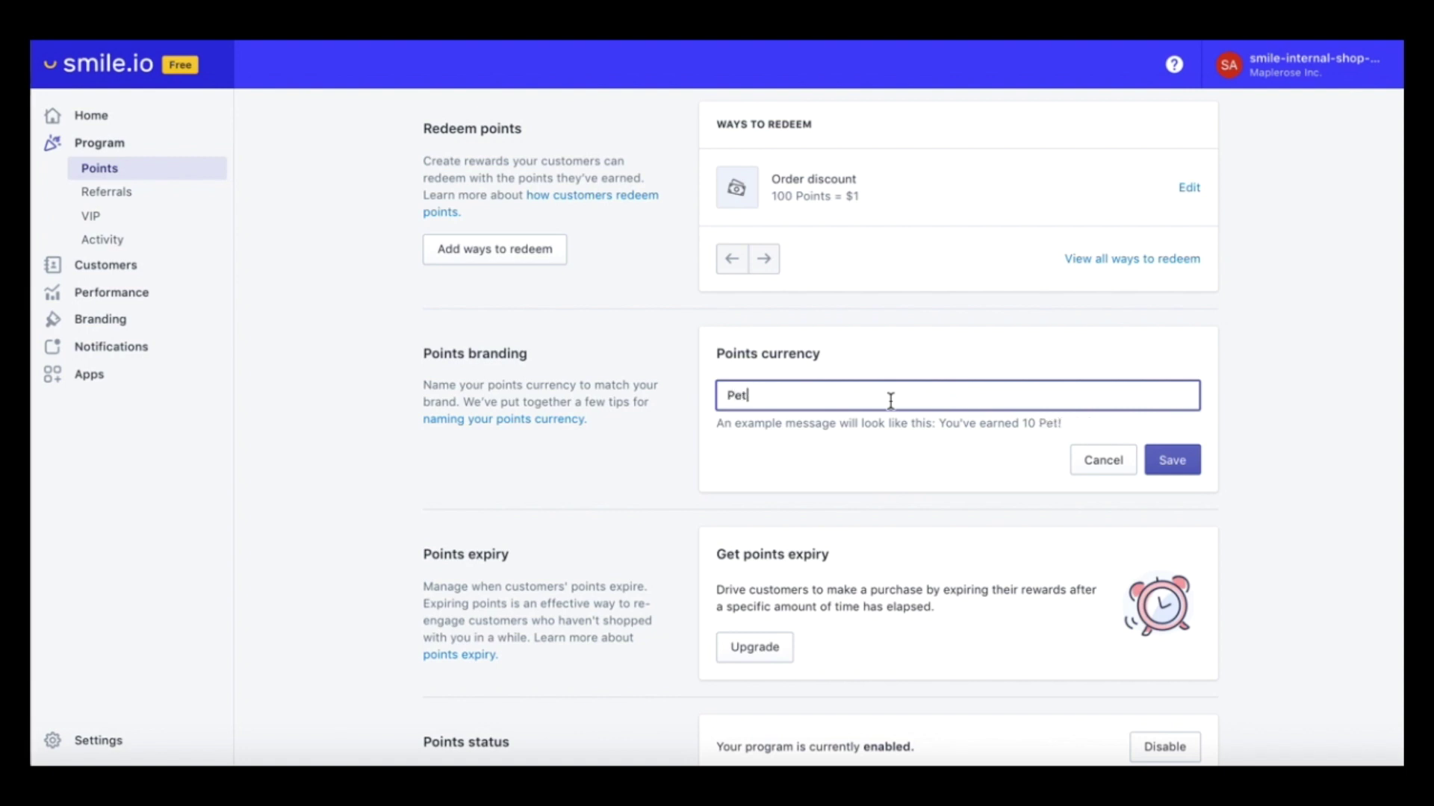
pyautogui.write('al Points')
pyautogui.click(1171, 461)
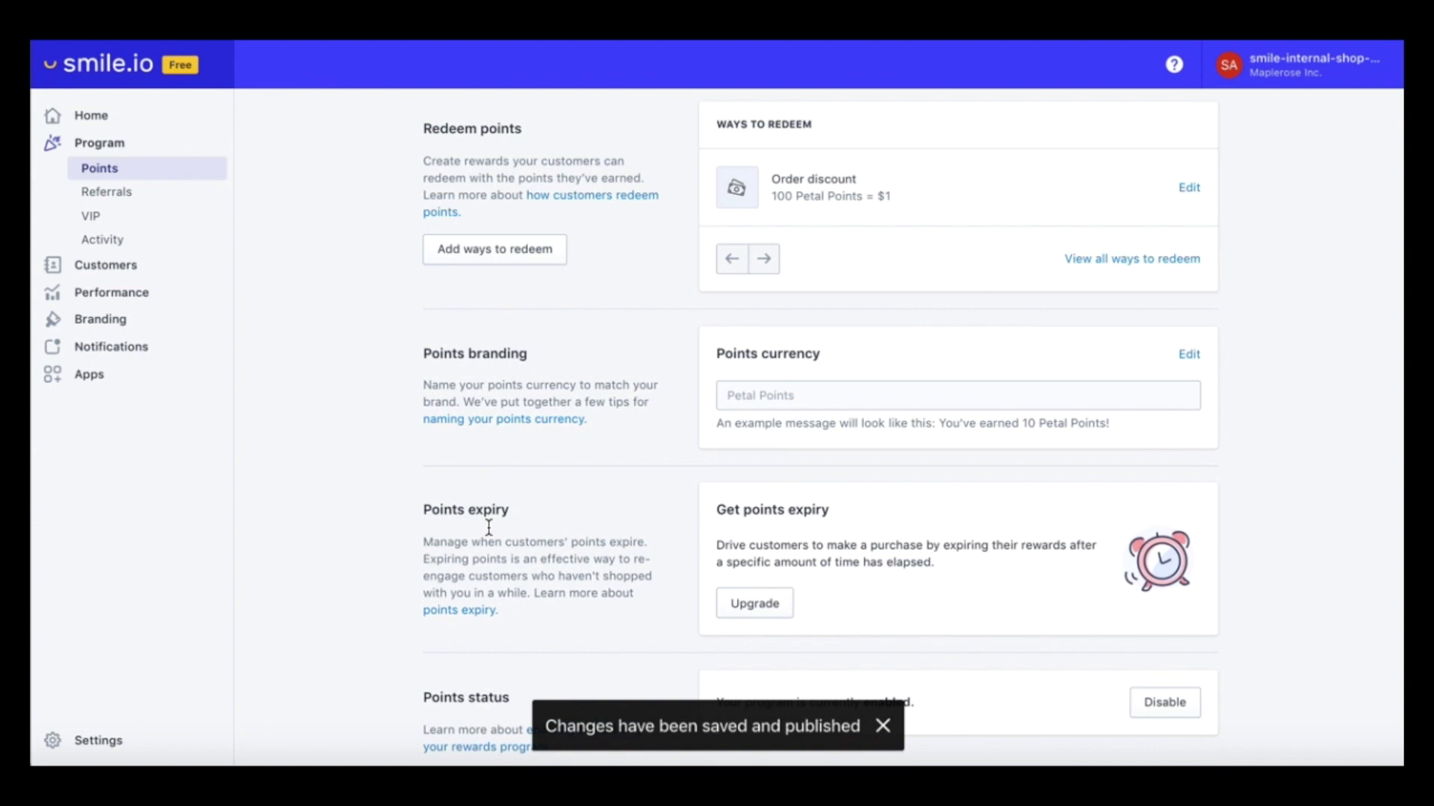
# Open the Referrals program settings
pyautogui.scroll(-3, 486, 526)
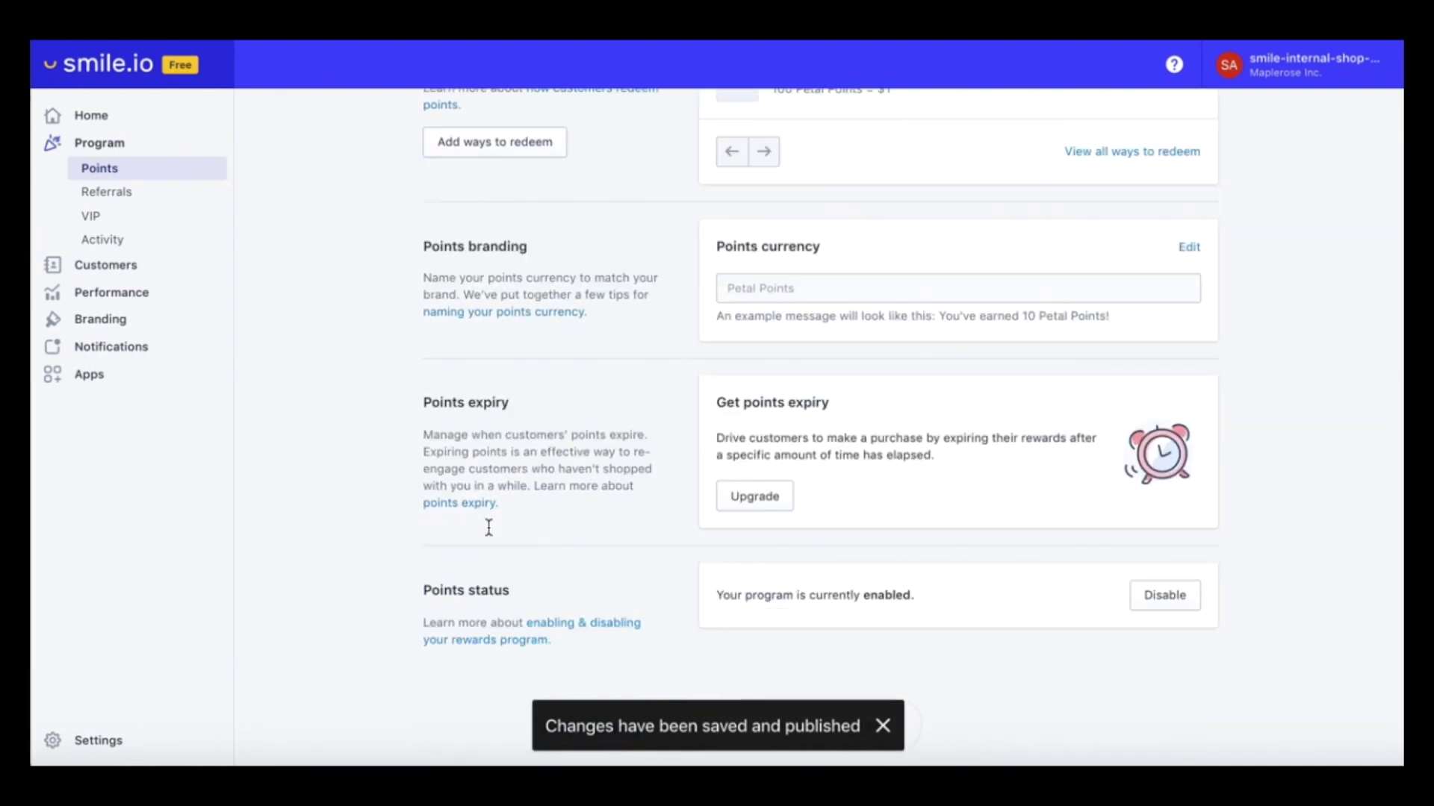
pyautogui.scroll(10, 487, 527)
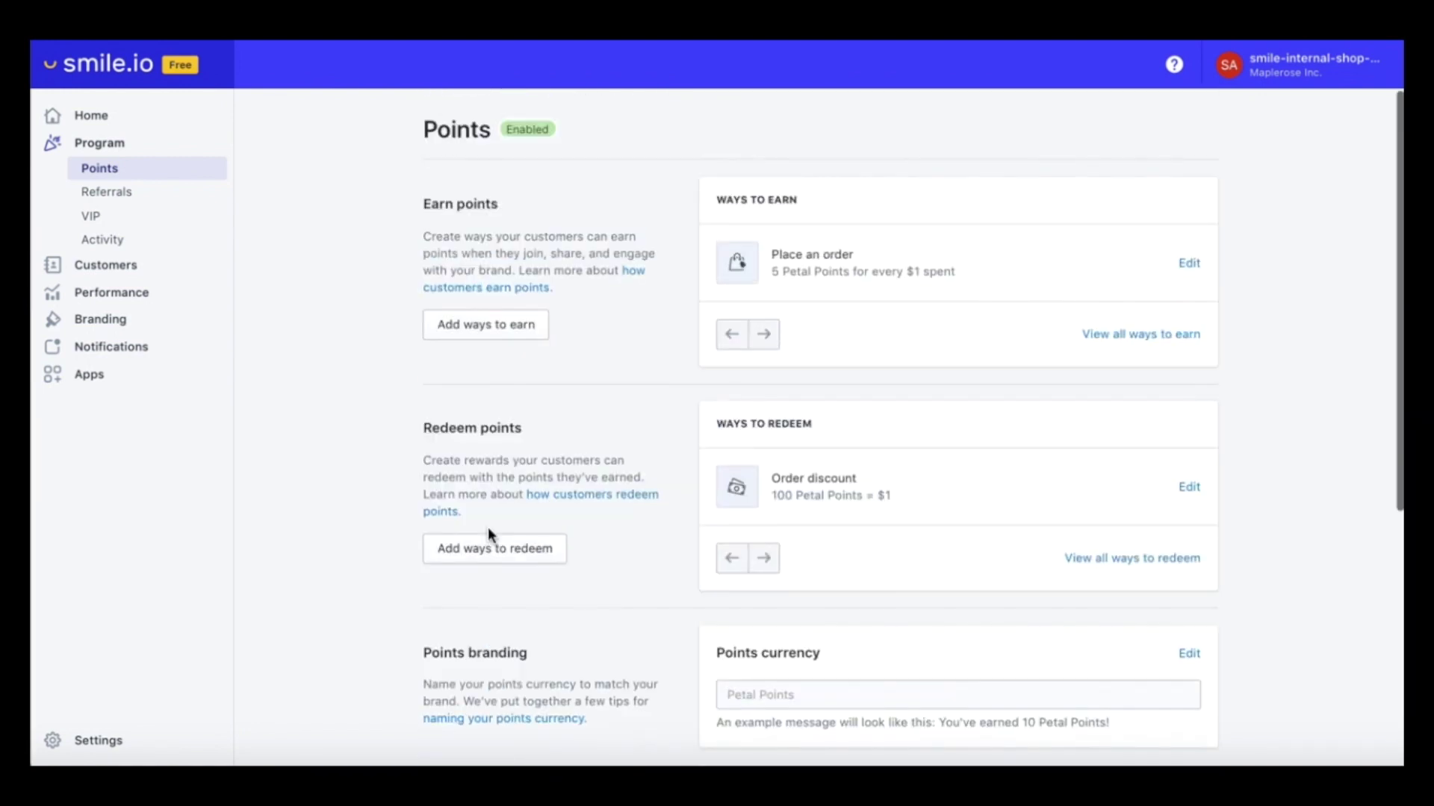
pyautogui.click(116, 192)
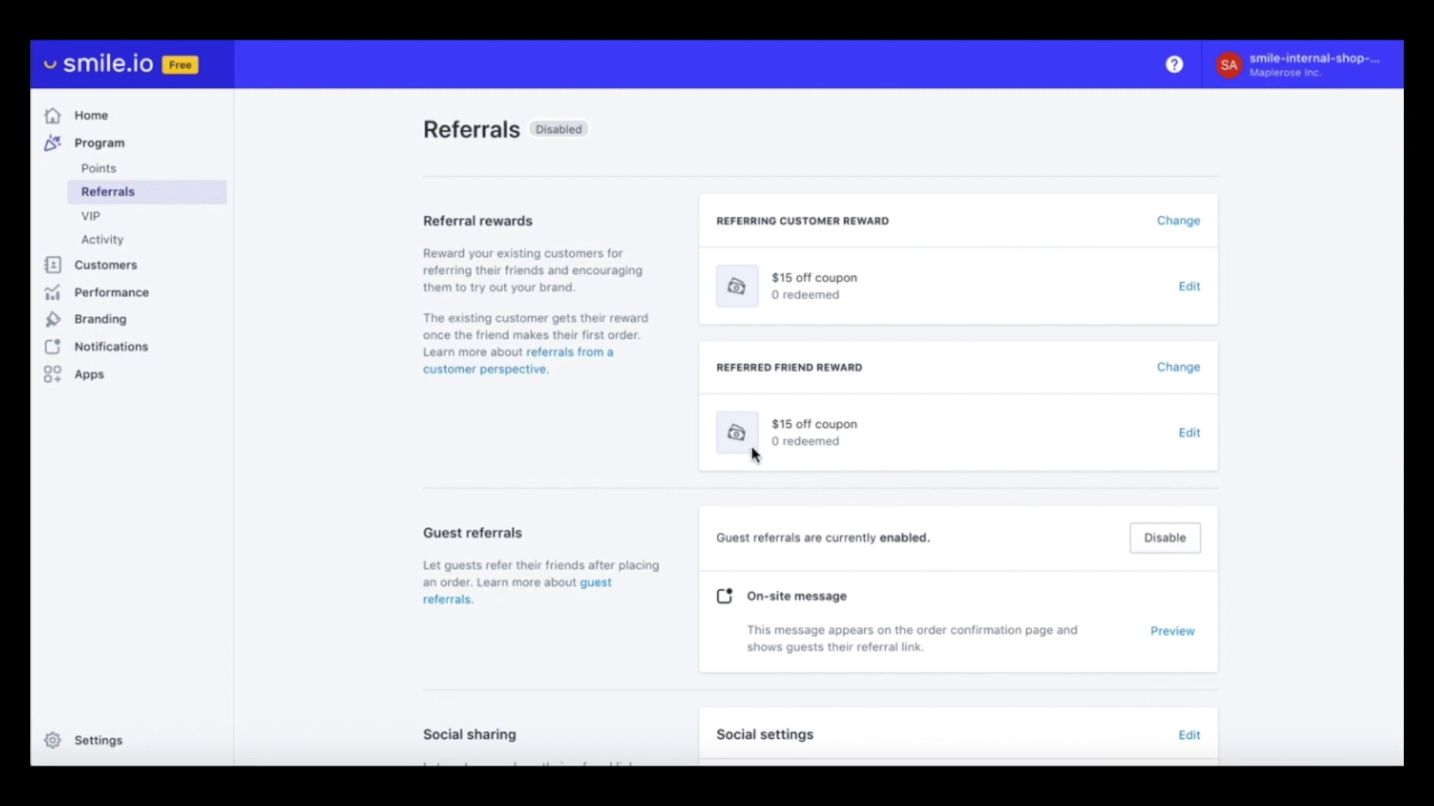
# Look over the Social sharing settings without changes, then set Referral status to Enabled
pyautogui.scroll(-4, 751, 446)
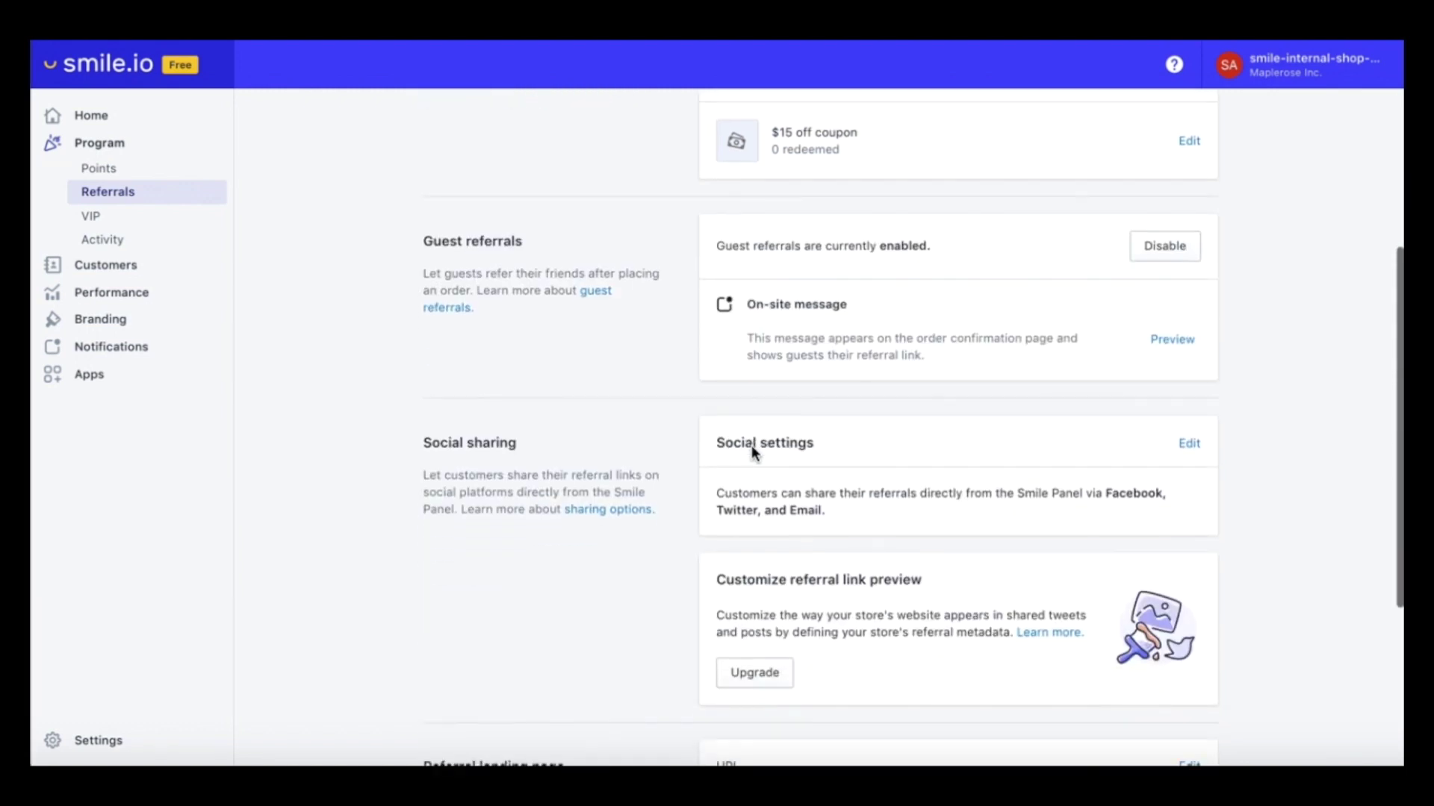
pyautogui.scroll(-4, 751, 445)
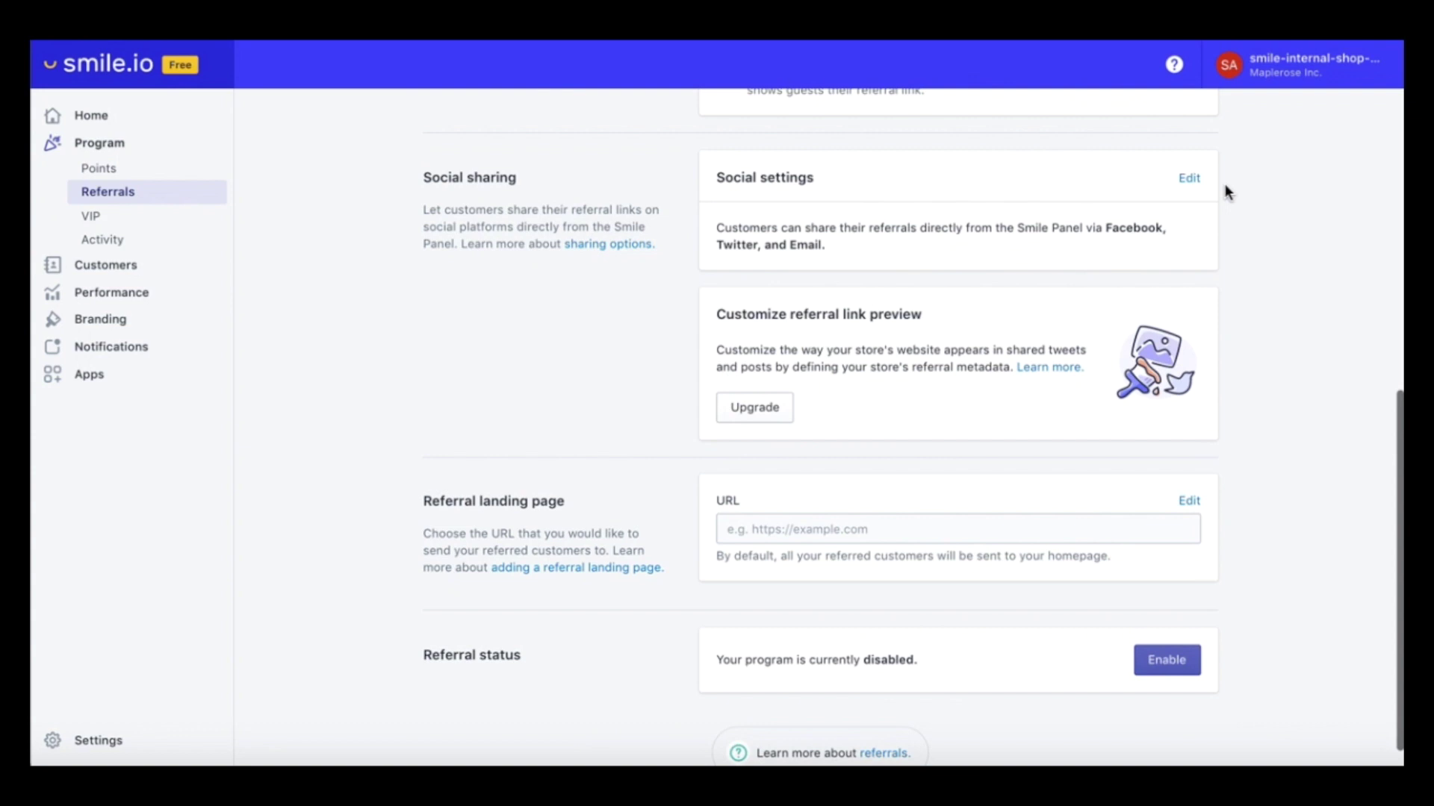
pyautogui.click(1189, 180)
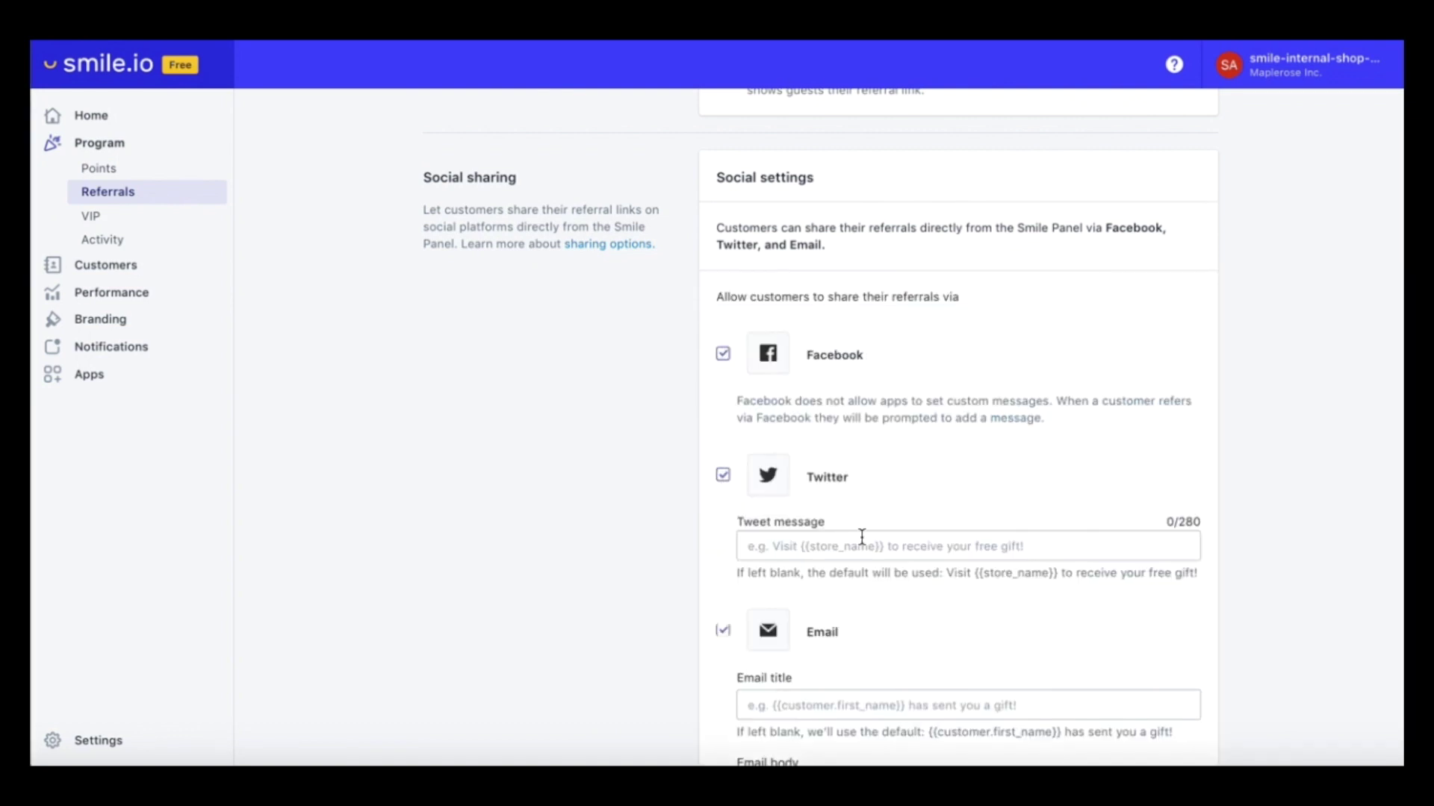
pyautogui.scroll(-6, 861, 536)
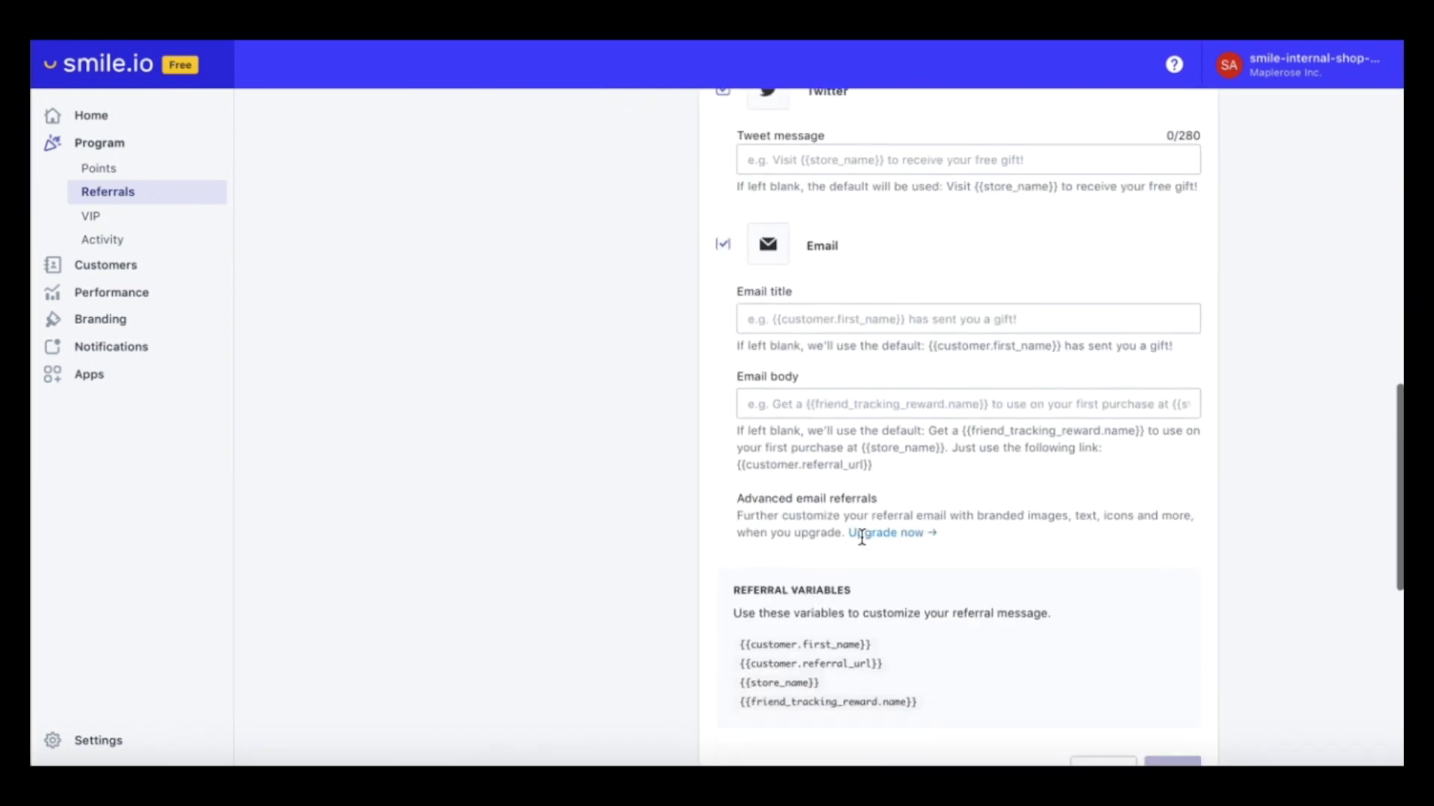
pyautogui.scroll(-3, 862, 536)
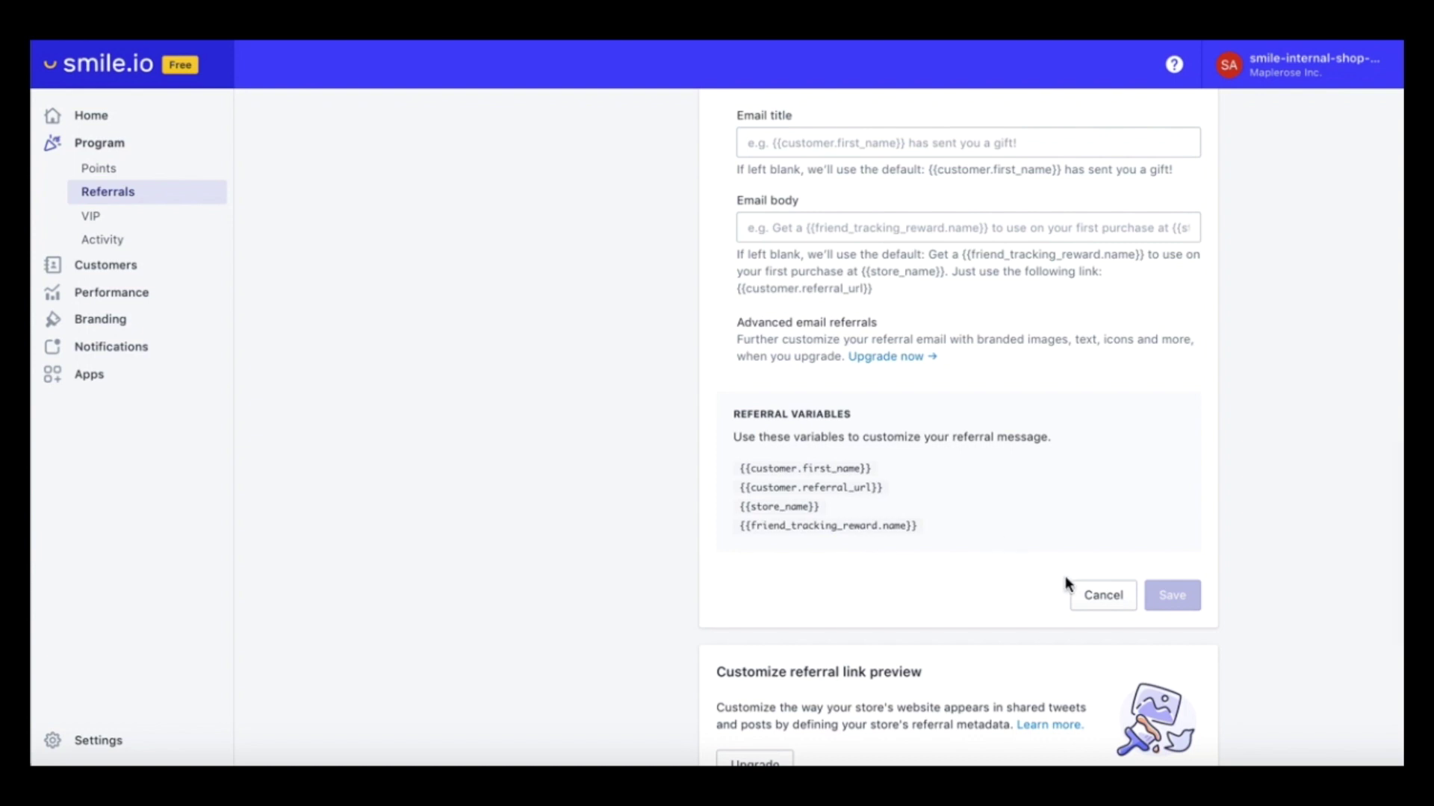
pyautogui.click(1087, 595)
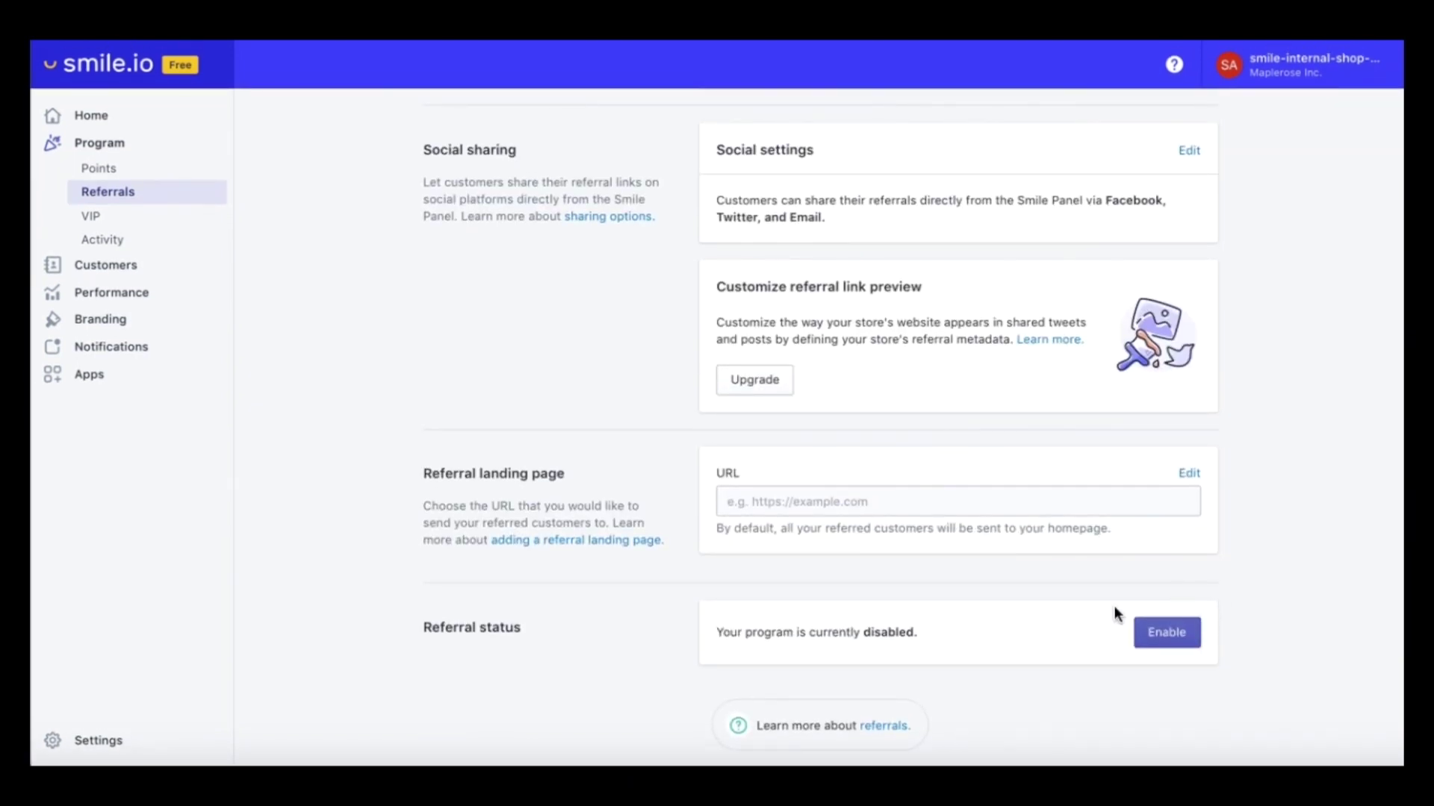
pyautogui.click(1167, 634)
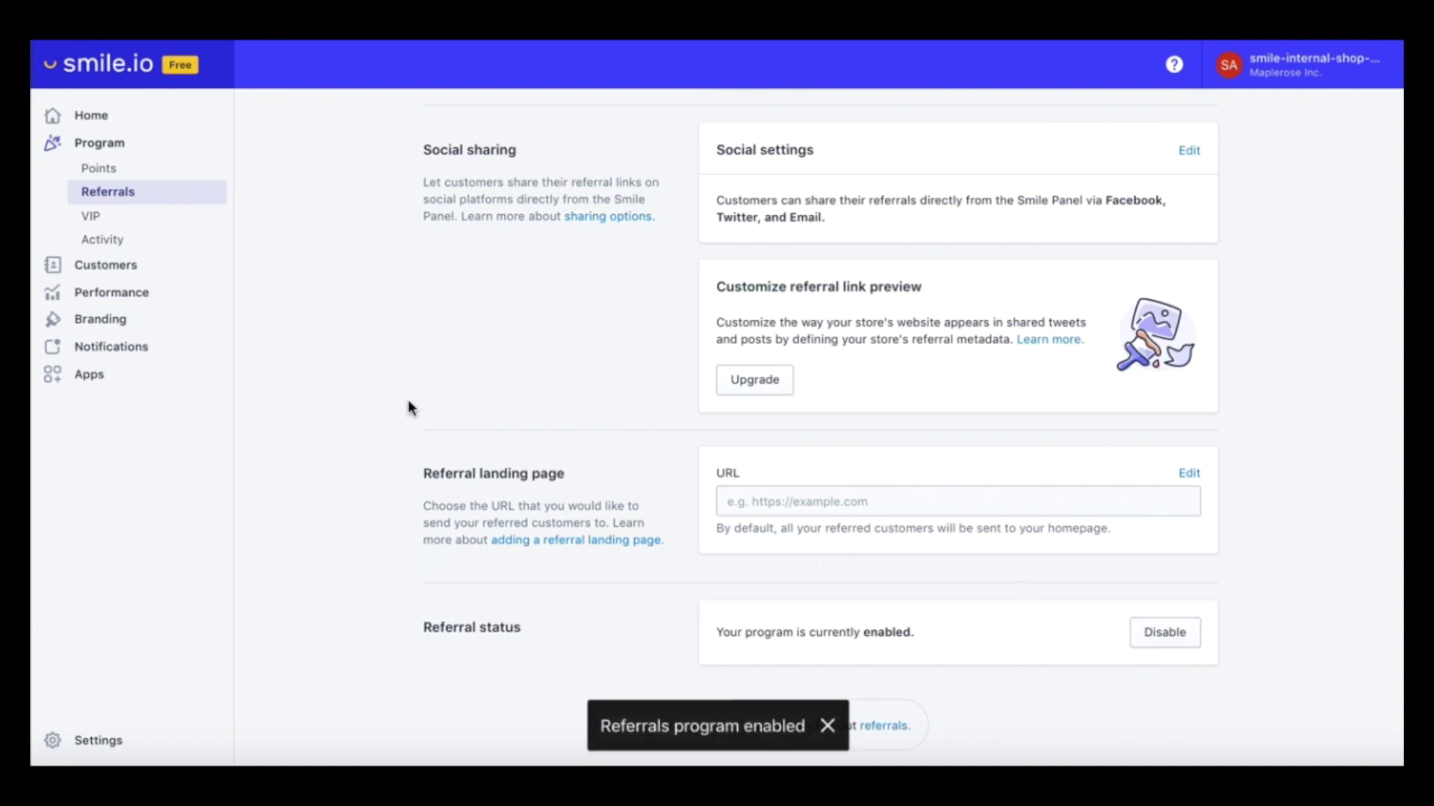
pyautogui.scroll(8, 408, 401)
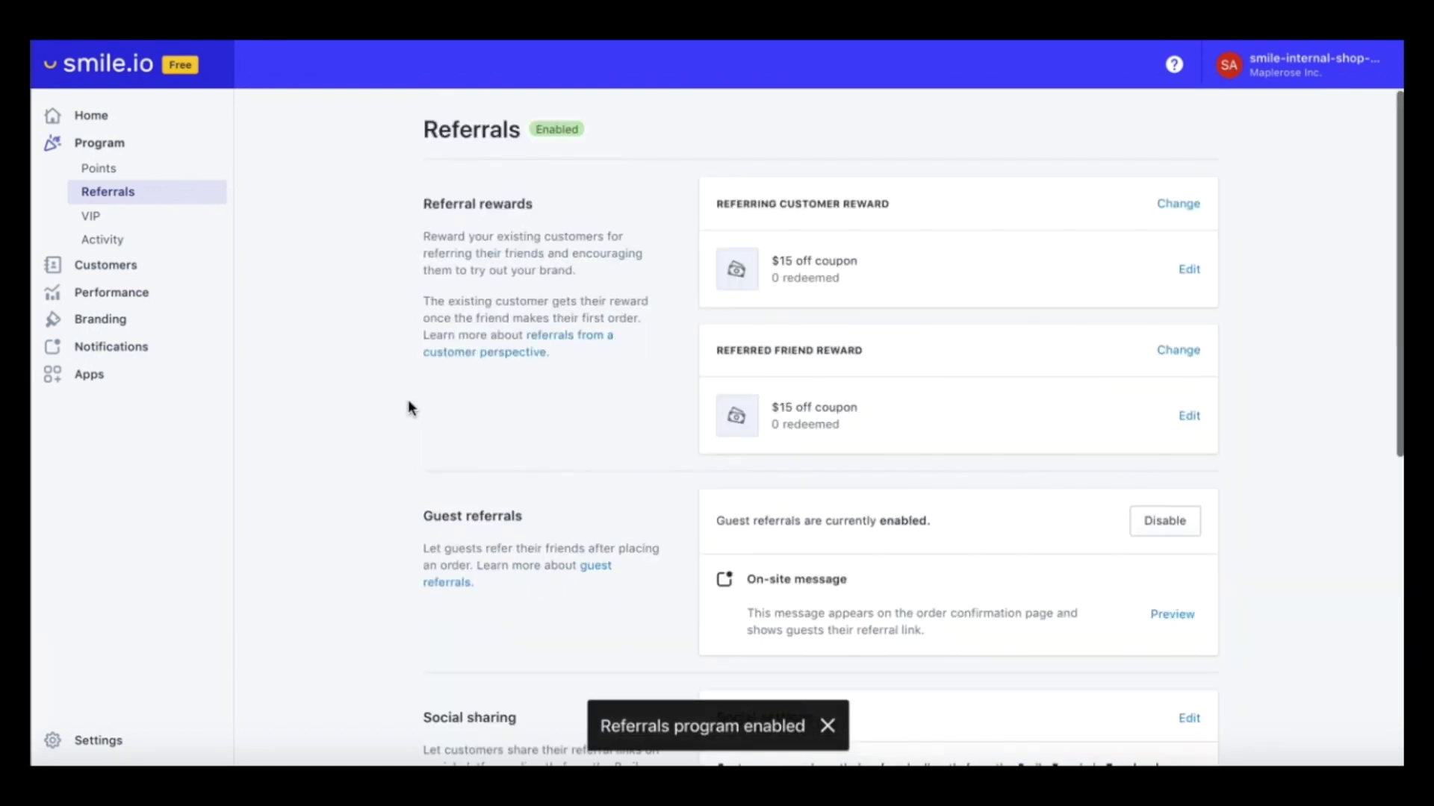
# Review Performance stats, preview the Points earned e-mail, then return to the Email templates list
pyautogui.click(116, 297)
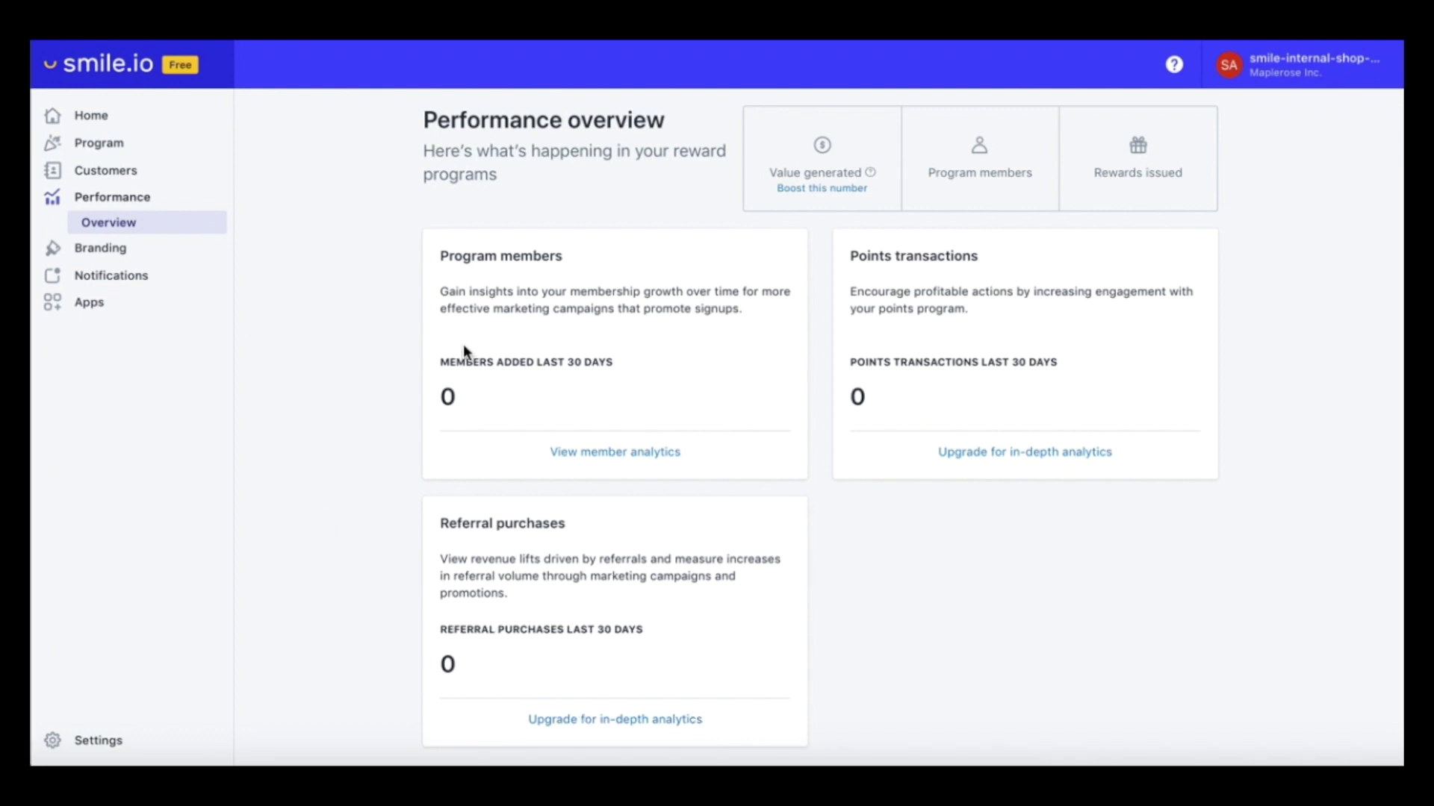
pyautogui.click(125, 278)
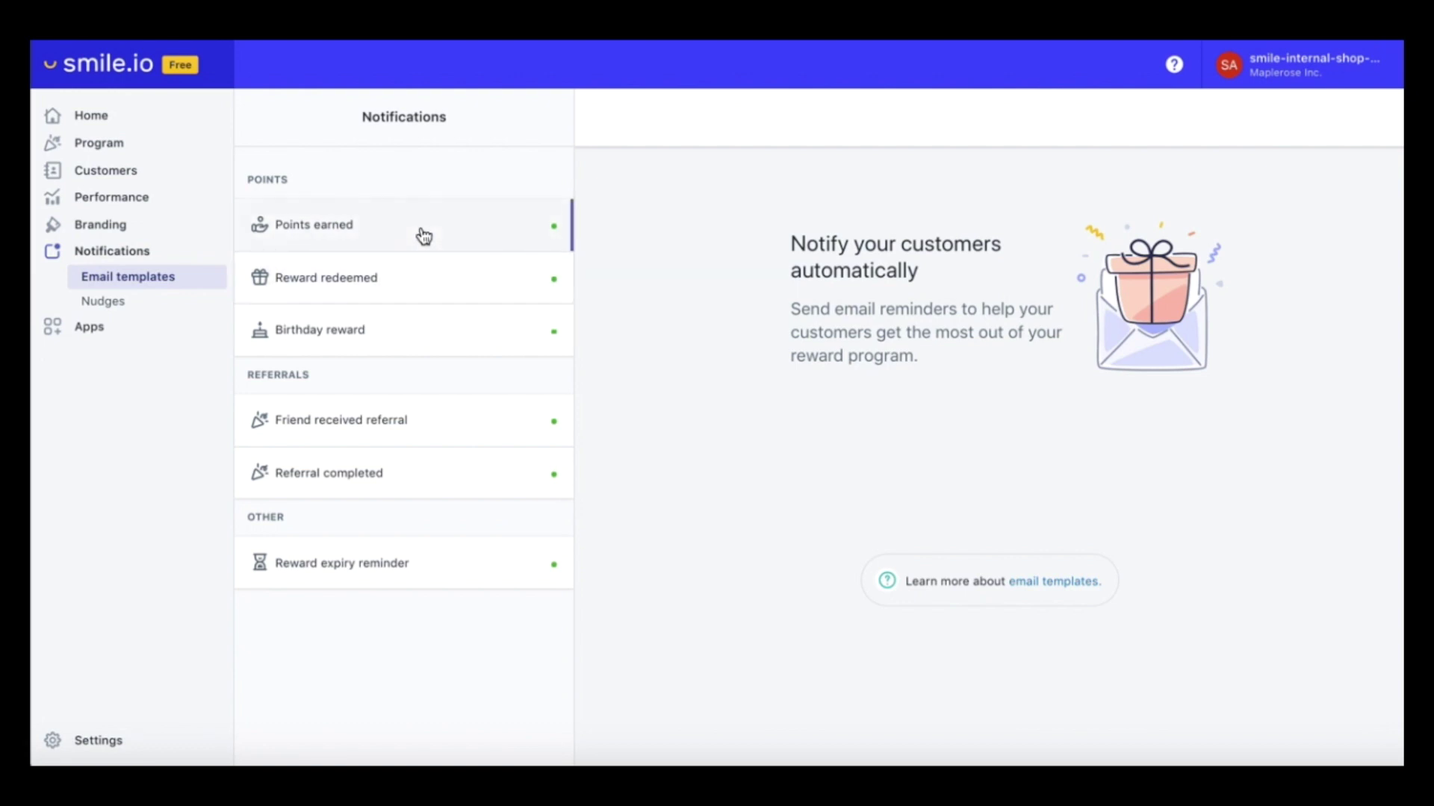
pyautogui.click(430, 295)
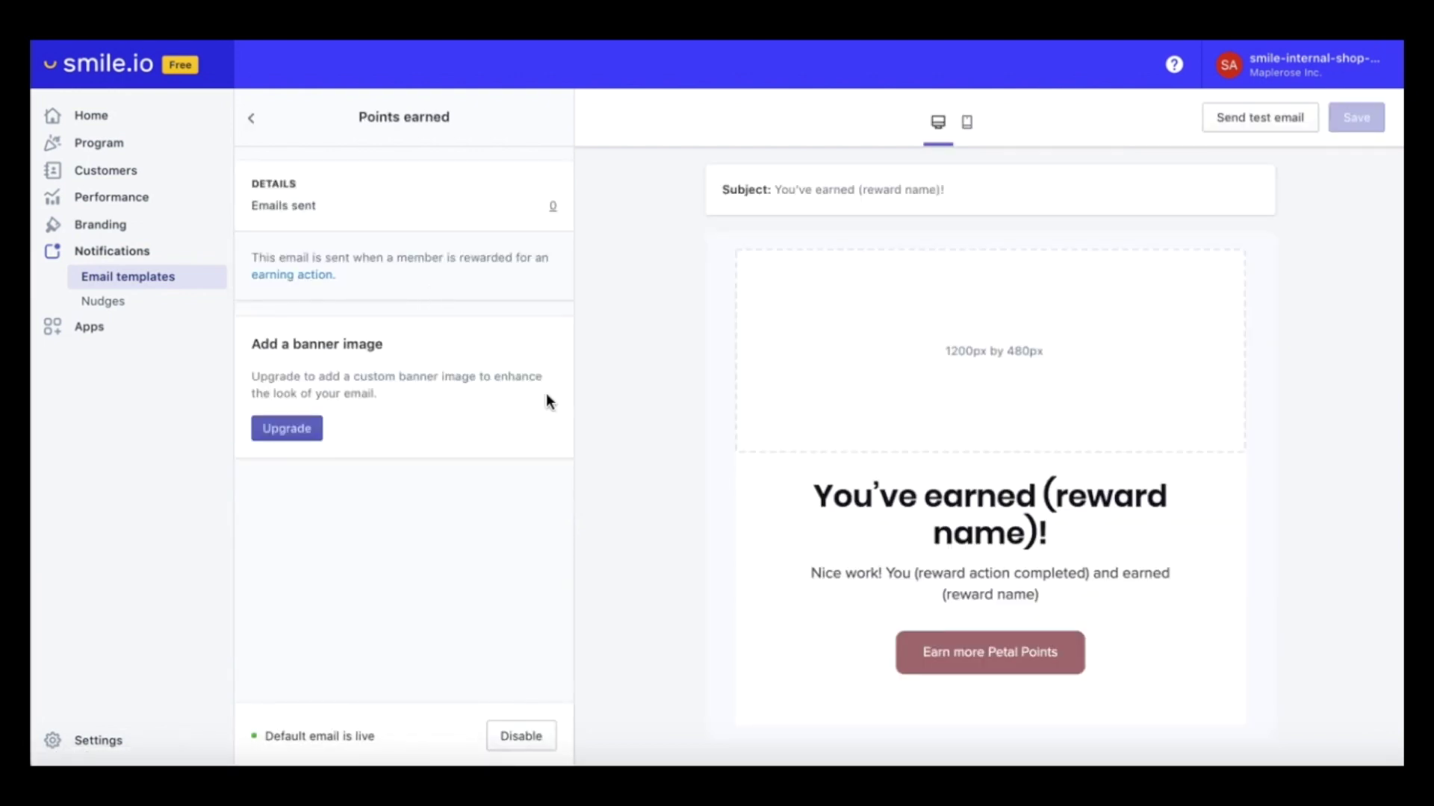
pyautogui.scroll(-2, 615, 466)
pyautogui.click(252, 119)
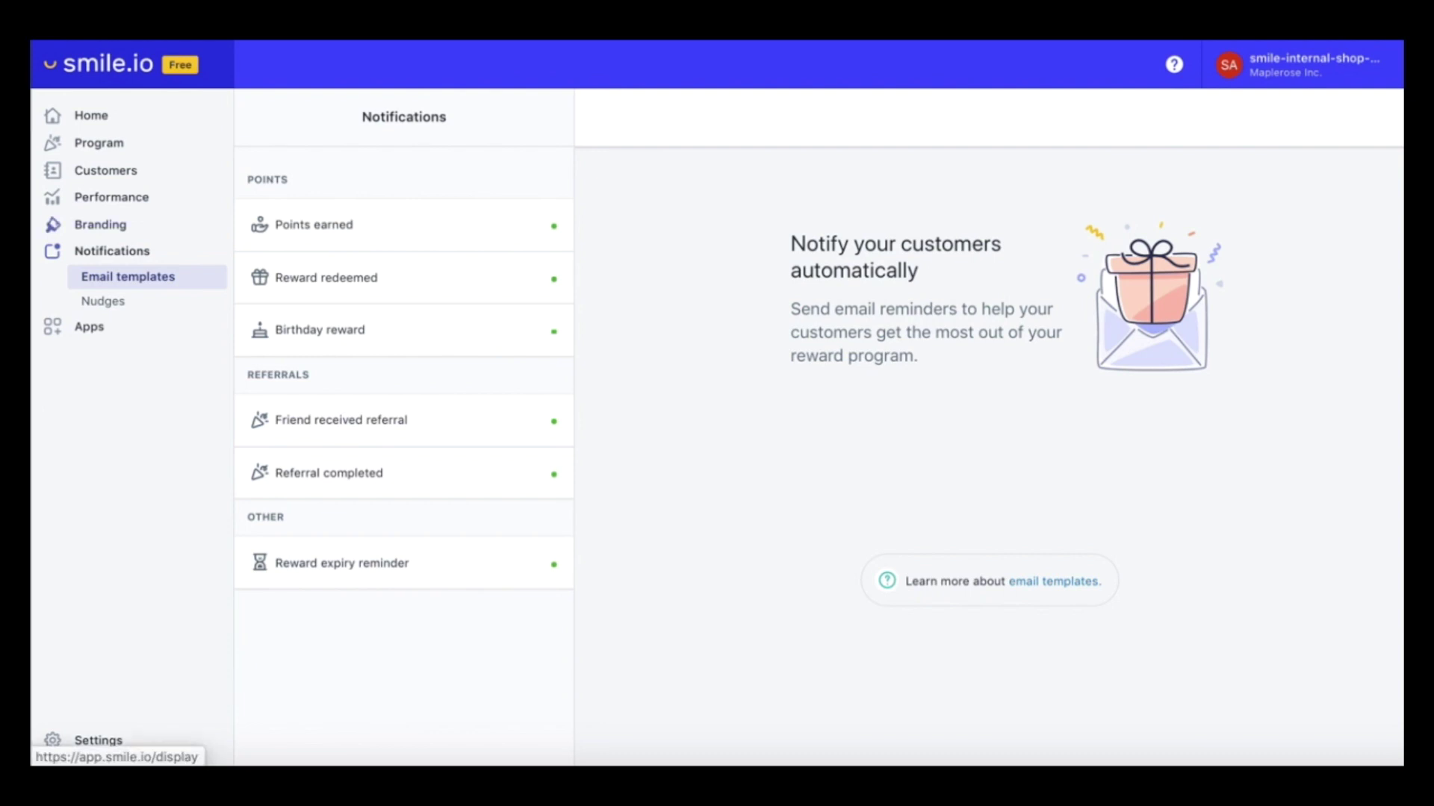
# Change the launcher text to 'Rose Rewards', choose the crown image, and save
pyautogui.click(100, 224)
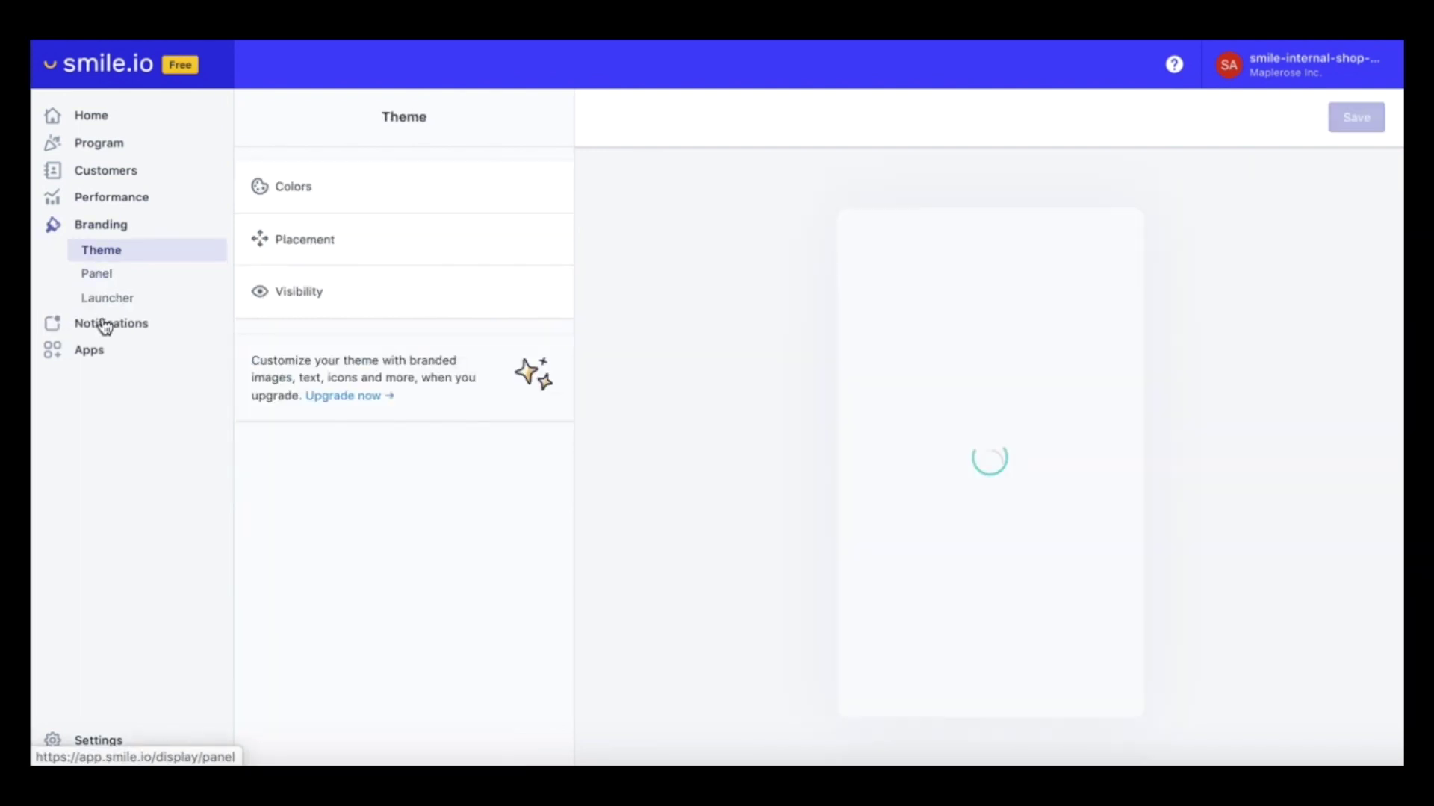
pyautogui.click(112, 304)
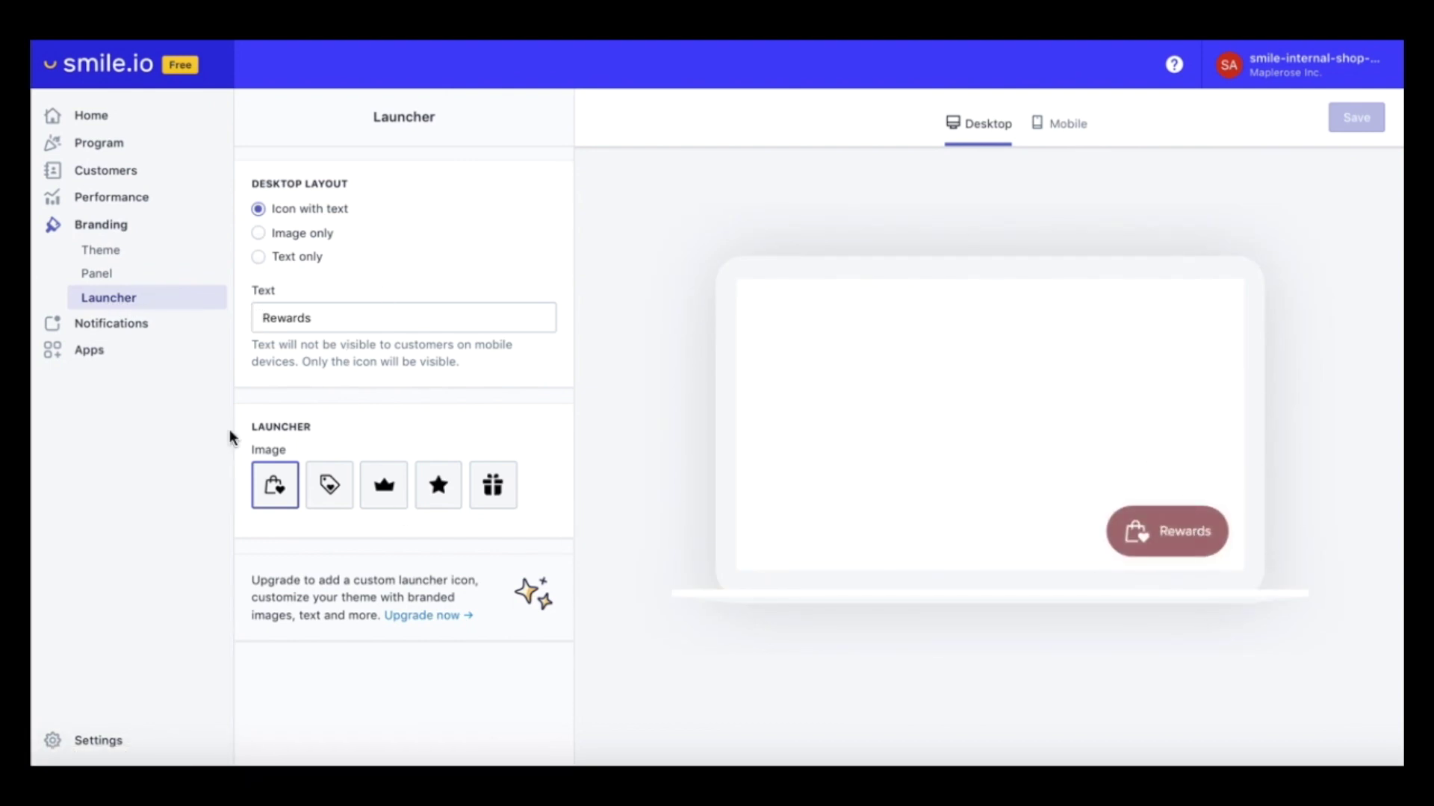
pyautogui.click(263, 320)
pyautogui.write('Rose')
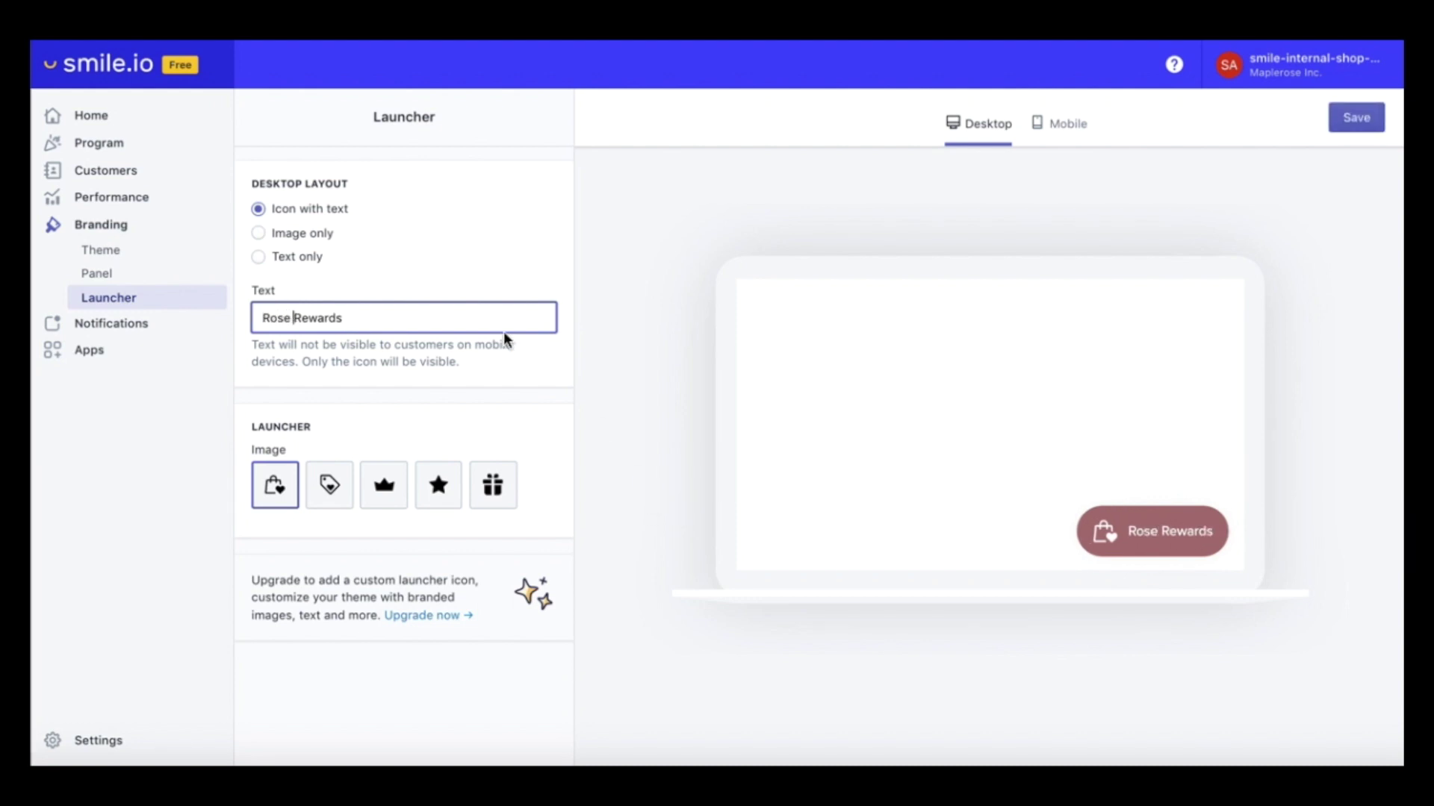
pyautogui.click(385, 496)
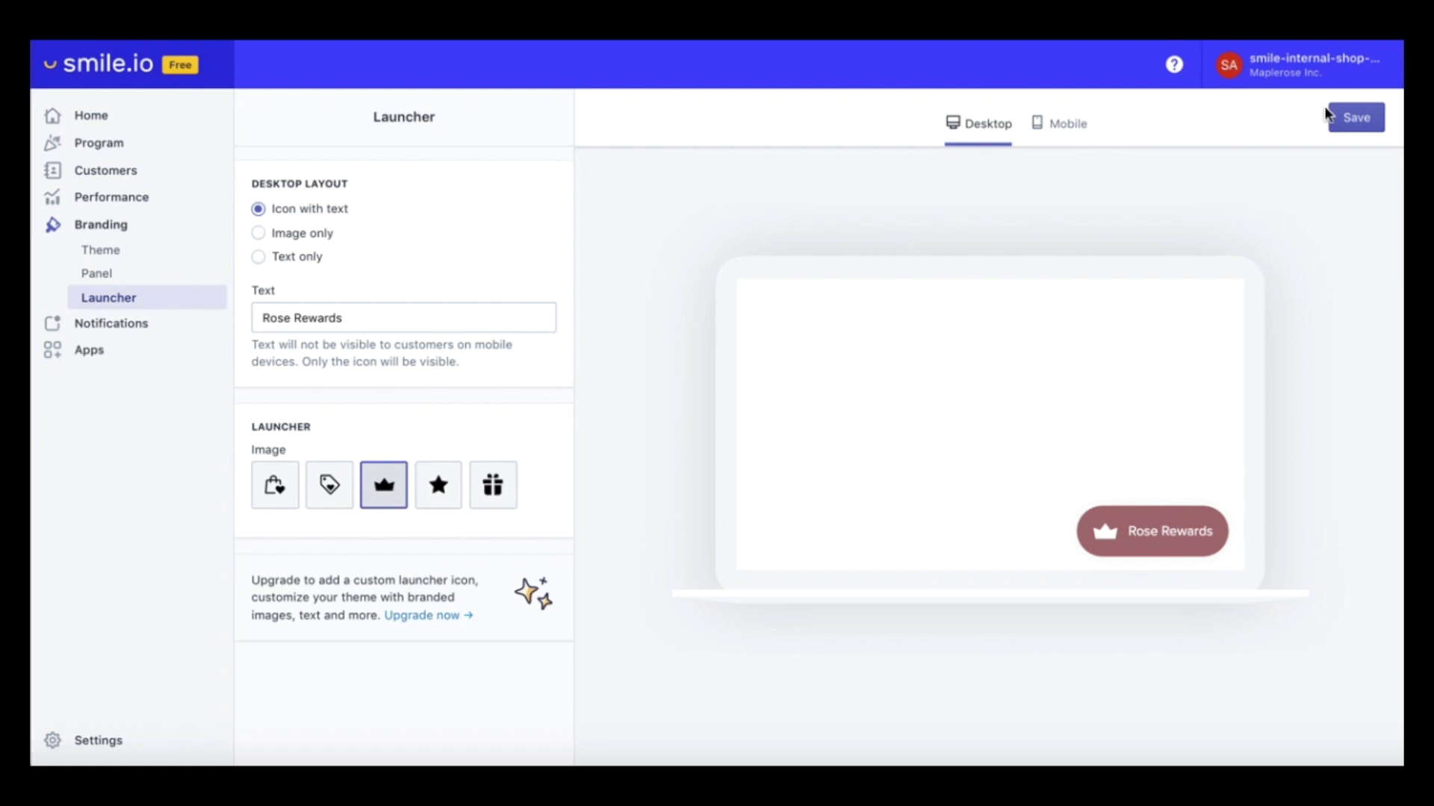
pyautogui.click(1337, 118)
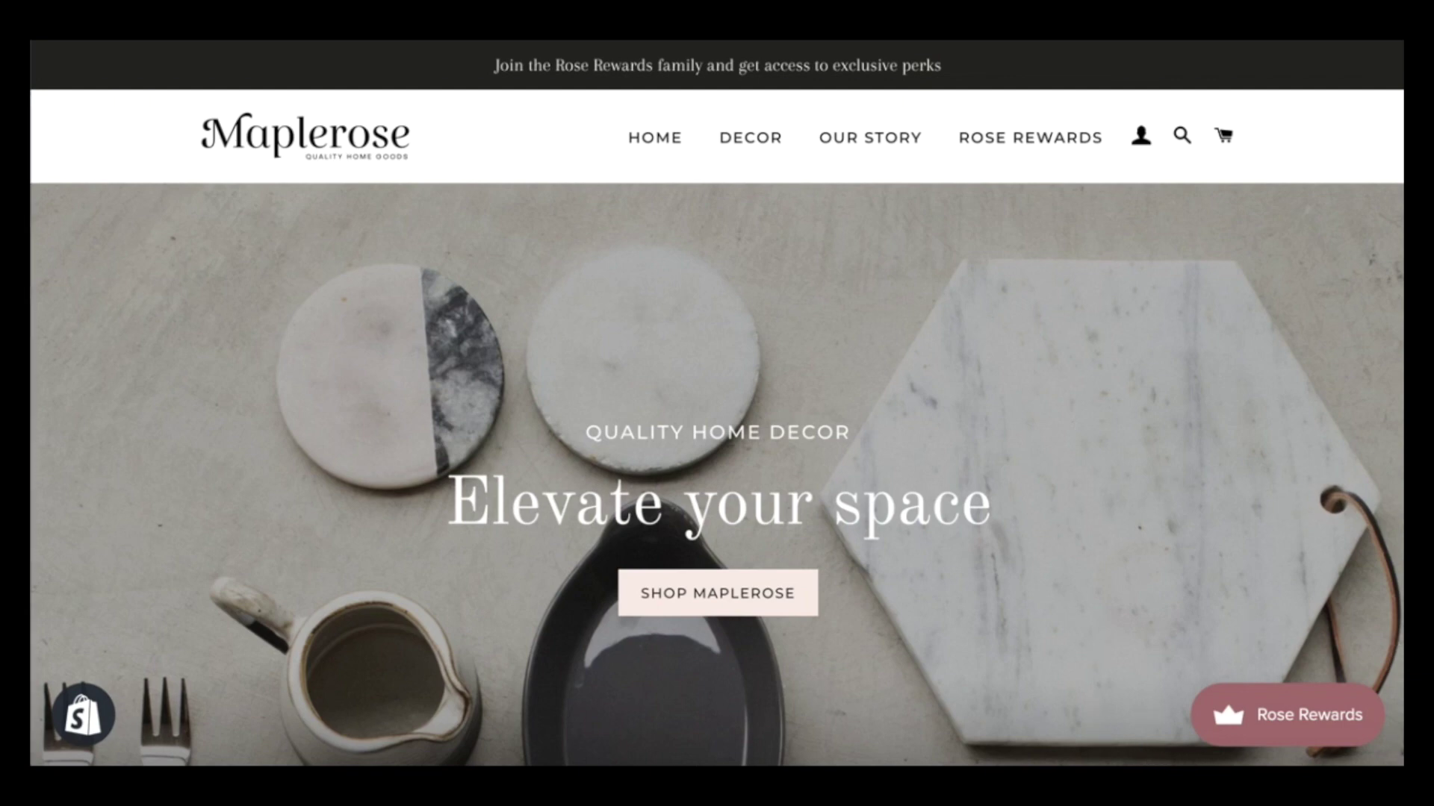
# Open the storefront's Rose Rewards launcher panel and go to Sign in
pyautogui.scroll(-15, 1124, 566)
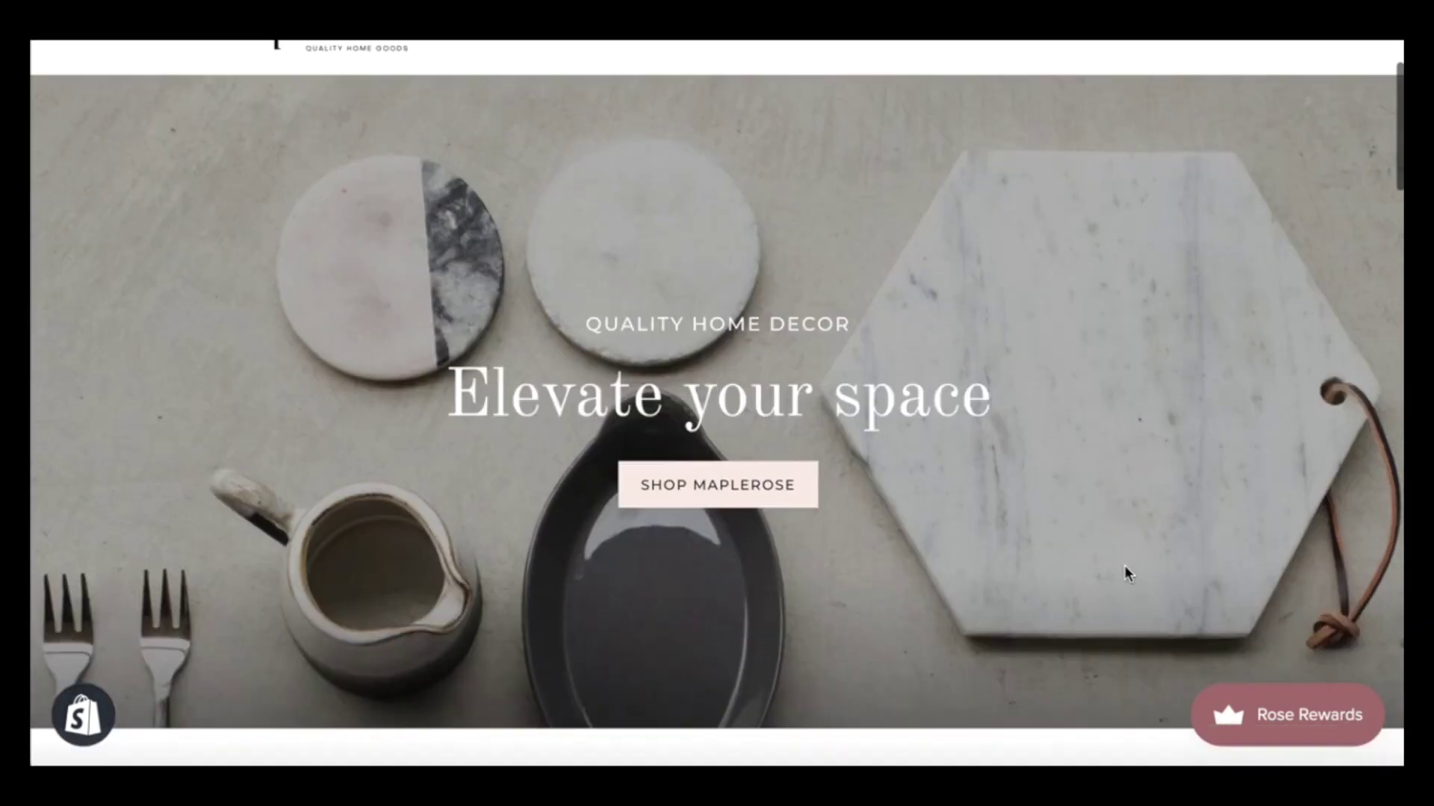
pyautogui.scroll(-10, 1126, 573)
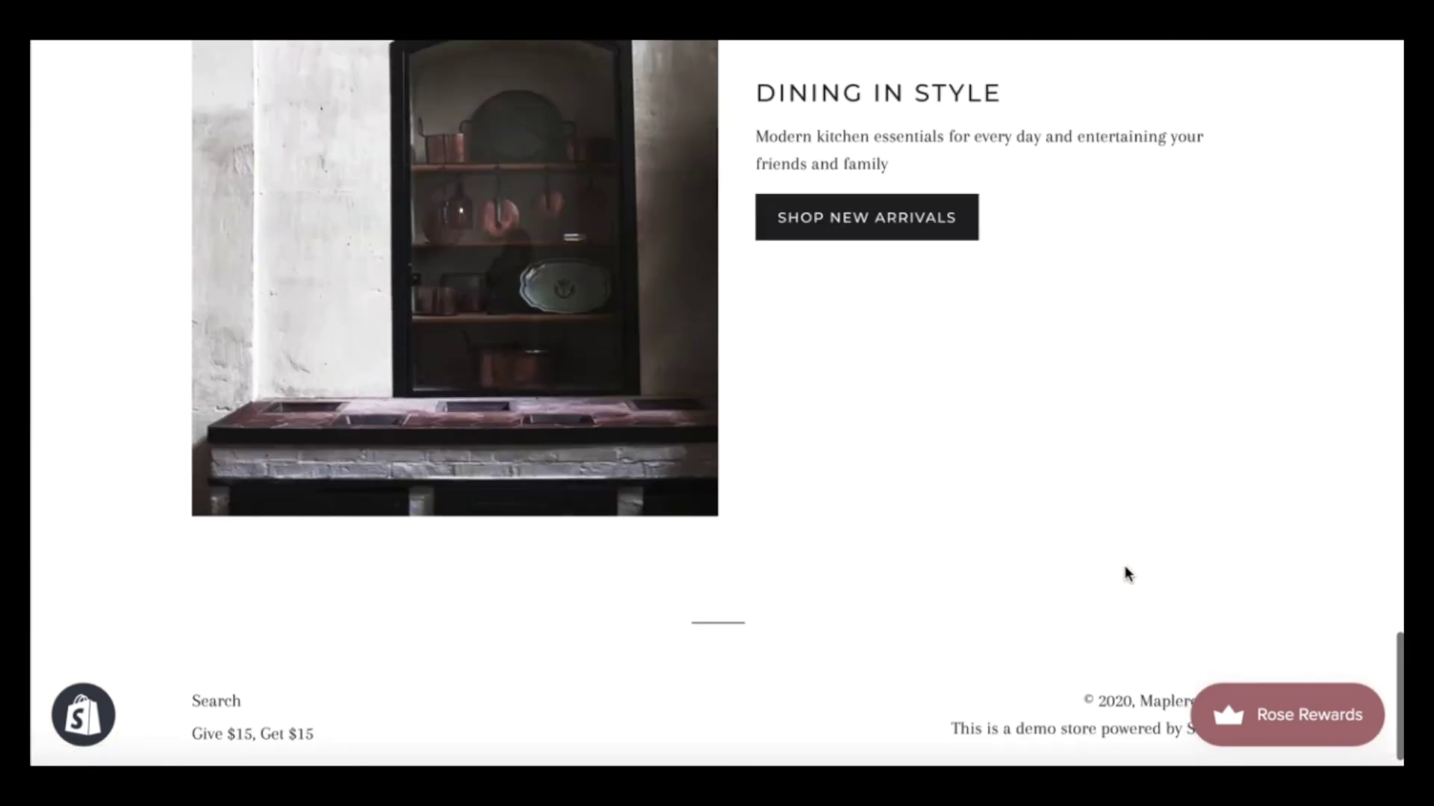
pyautogui.scroll(10, 1127, 574)
pyautogui.scroll(15, 1128, 573)
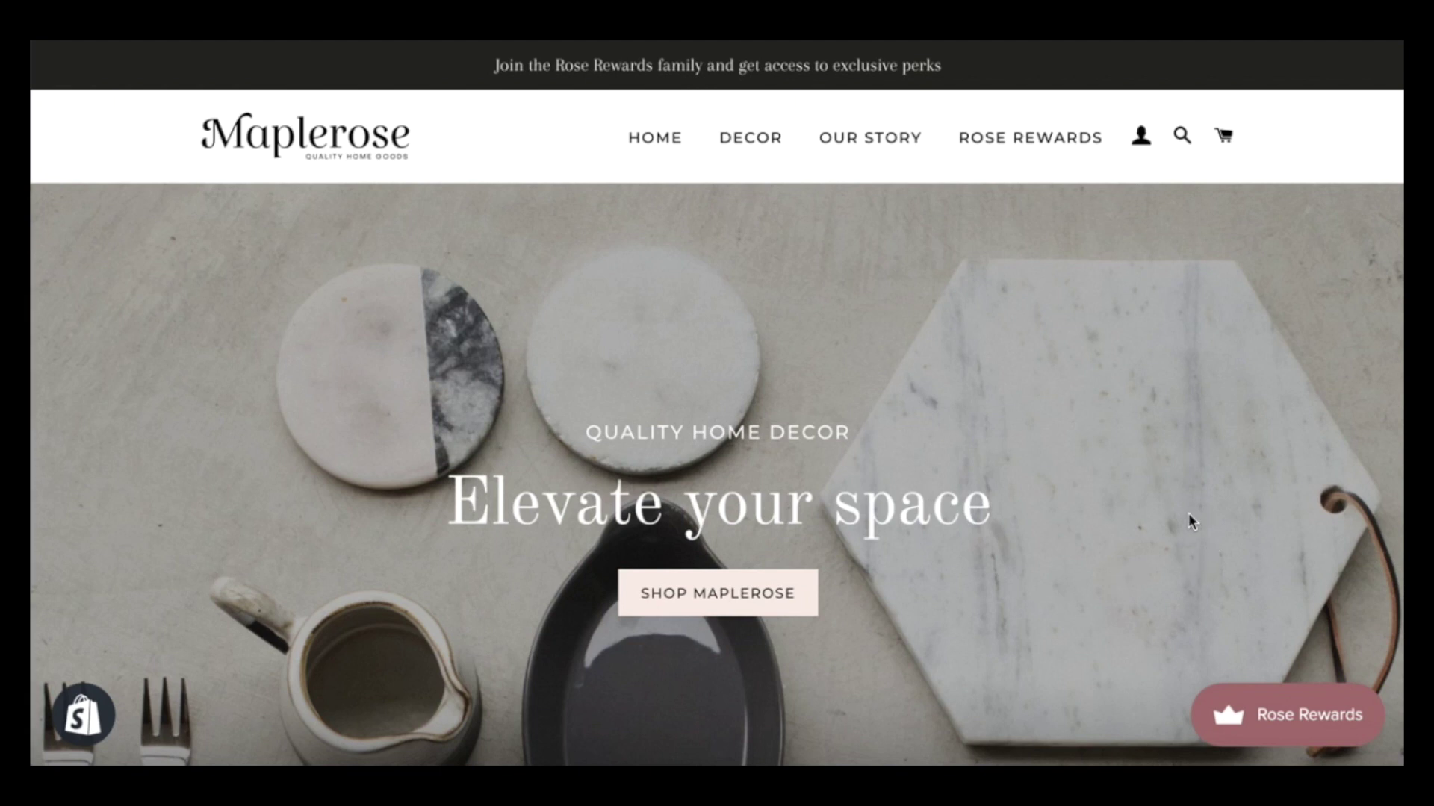
pyautogui.click(1302, 739)
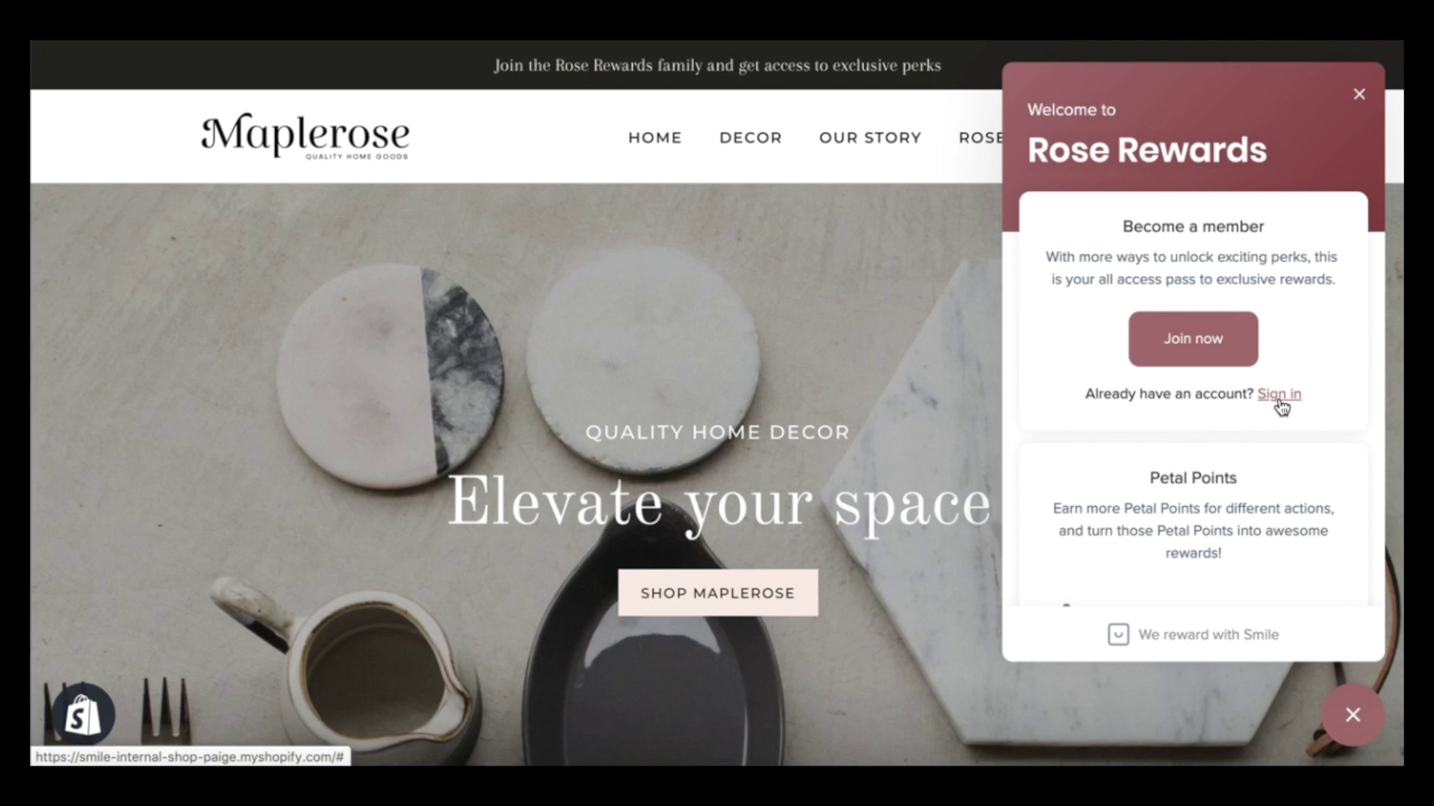
pyautogui.scroll(-3, 1280, 407)
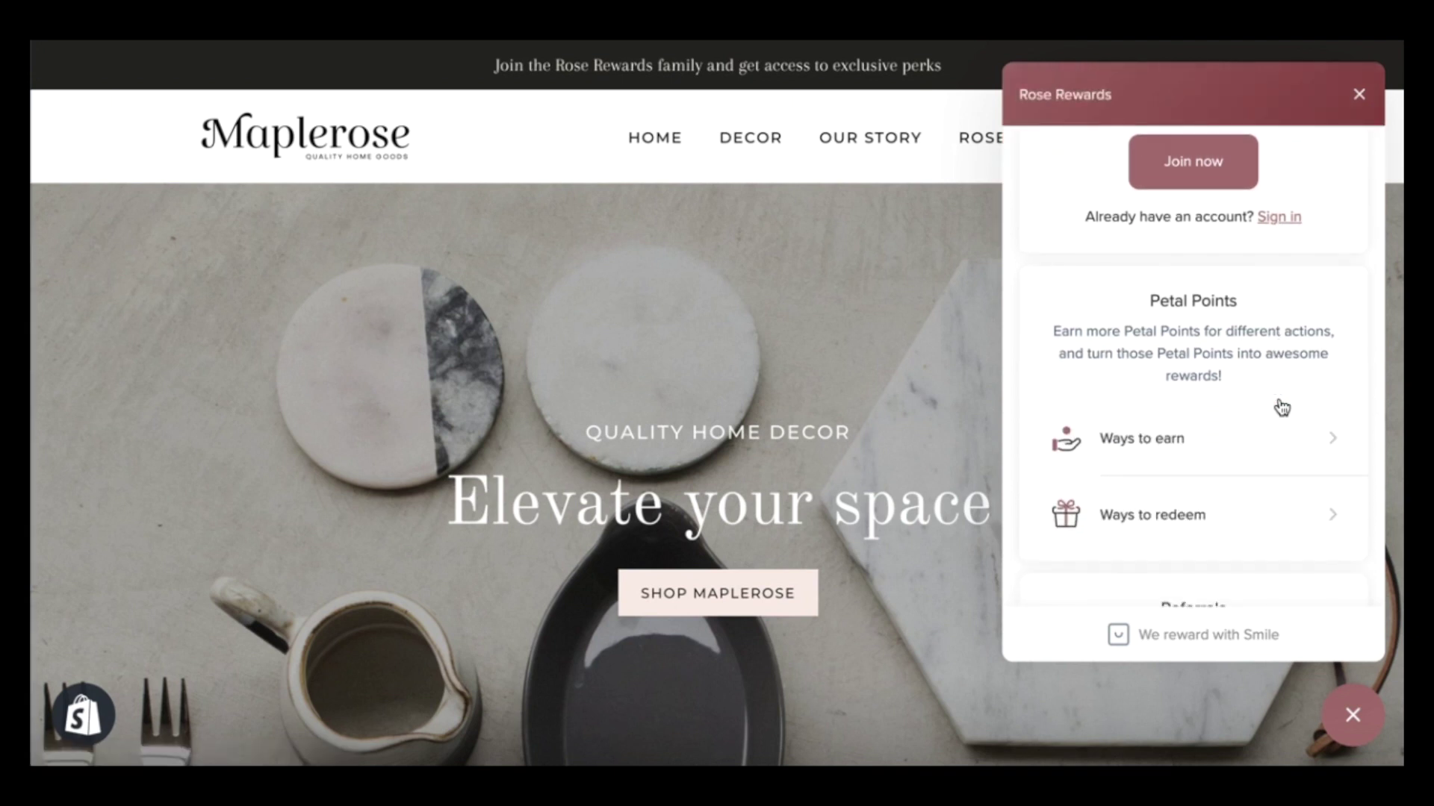
pyautogui.scroll(-3, 1144, 479)
pyautogui.scroll(6, 1143, 480)
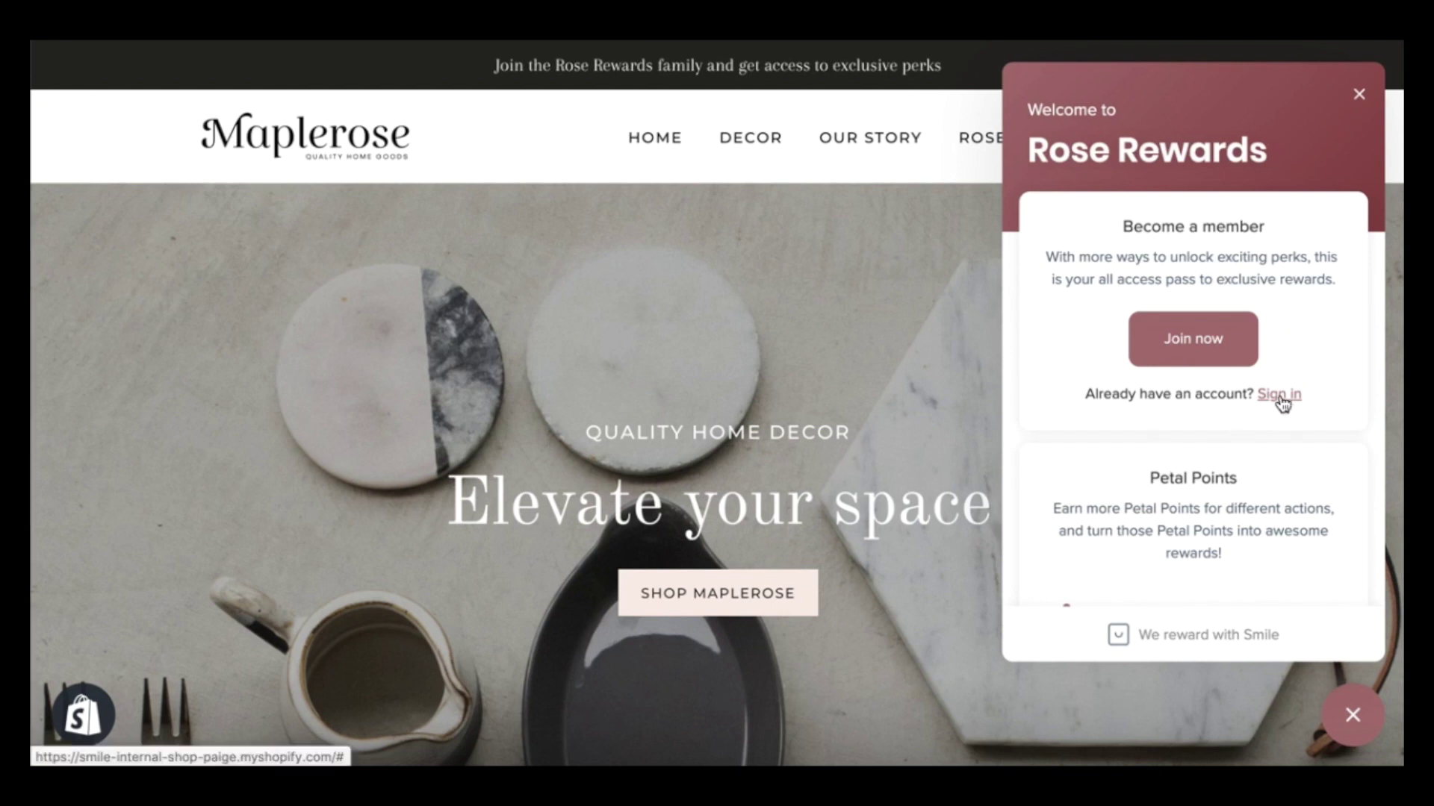
pyautogui.click(1282, 400)
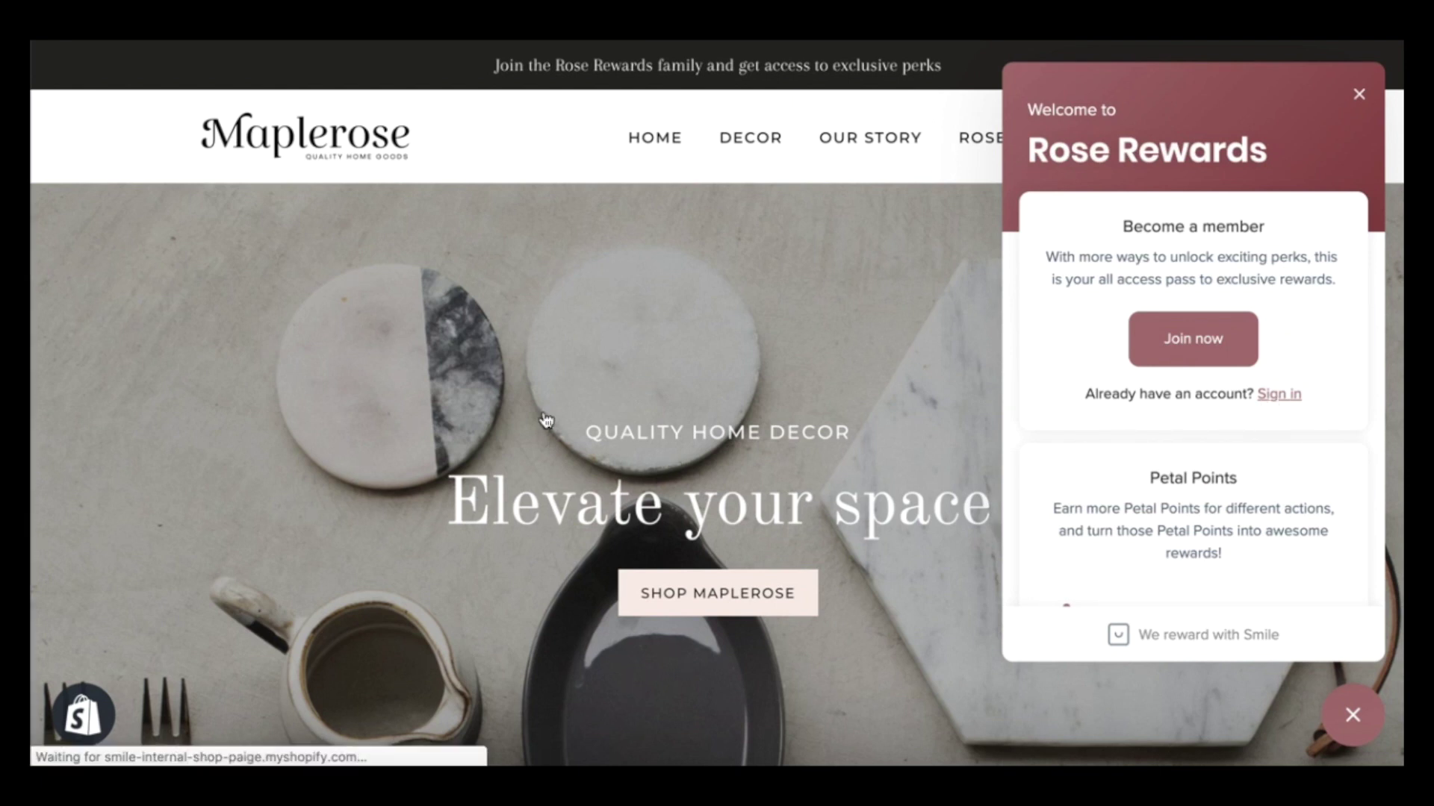
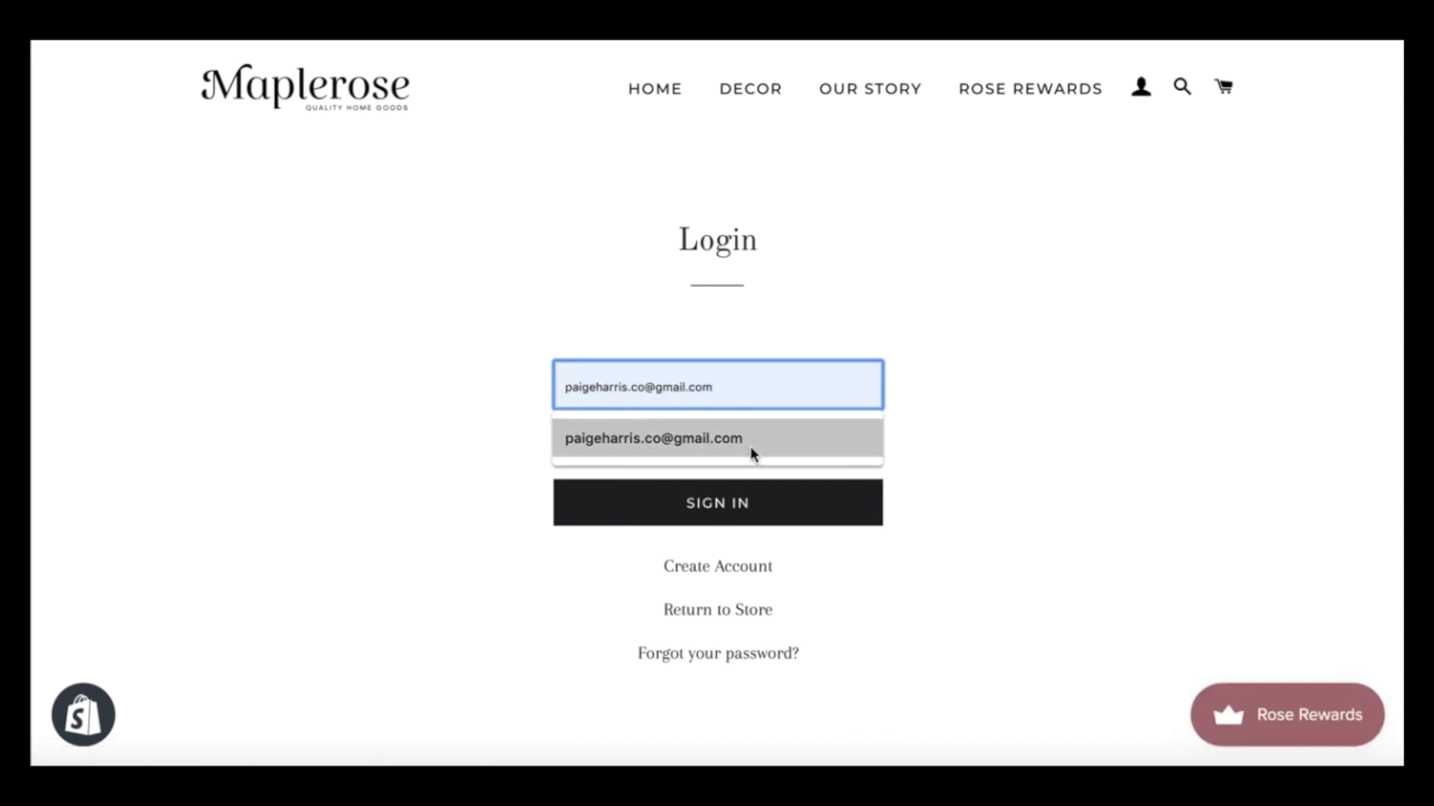
# Log in with the customer's e-mail and password, dismissing the password manager's save prompt
pyautogui.click(750, 441)
pyautogui.click(701, 446)
pyautogui.write('*')
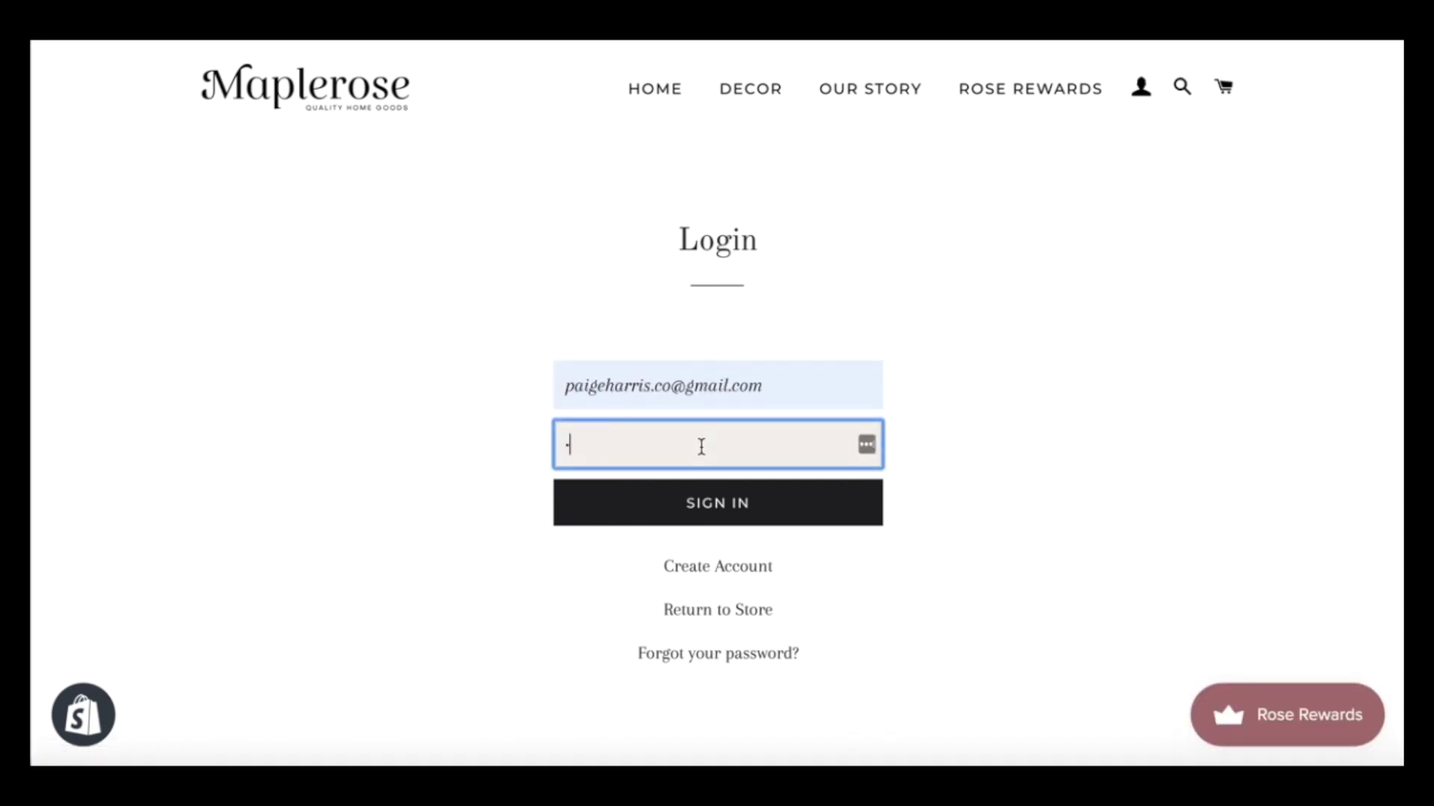
pyautogui.write('***')
pyautogui.press('Return')
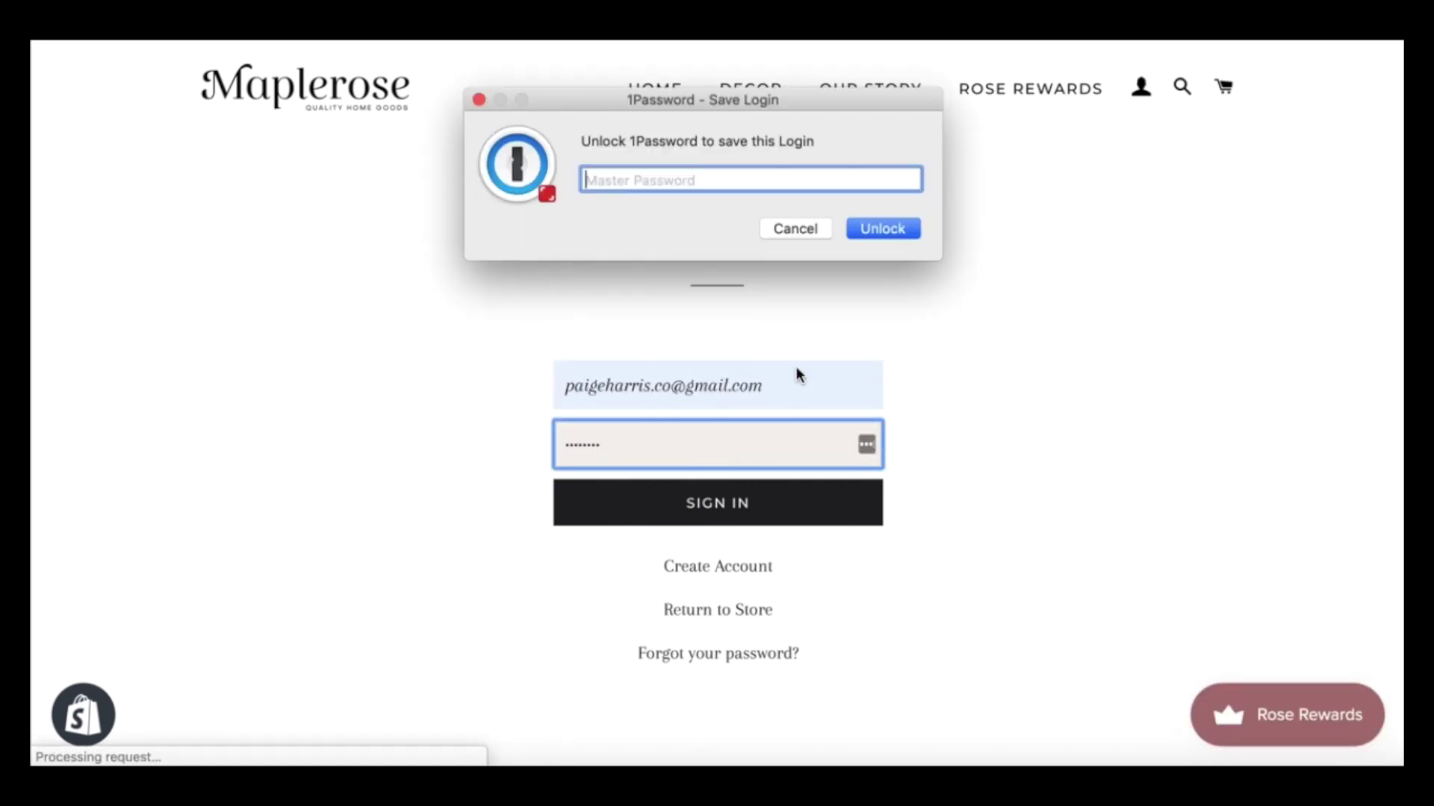
pyautogui.click(792, 229)
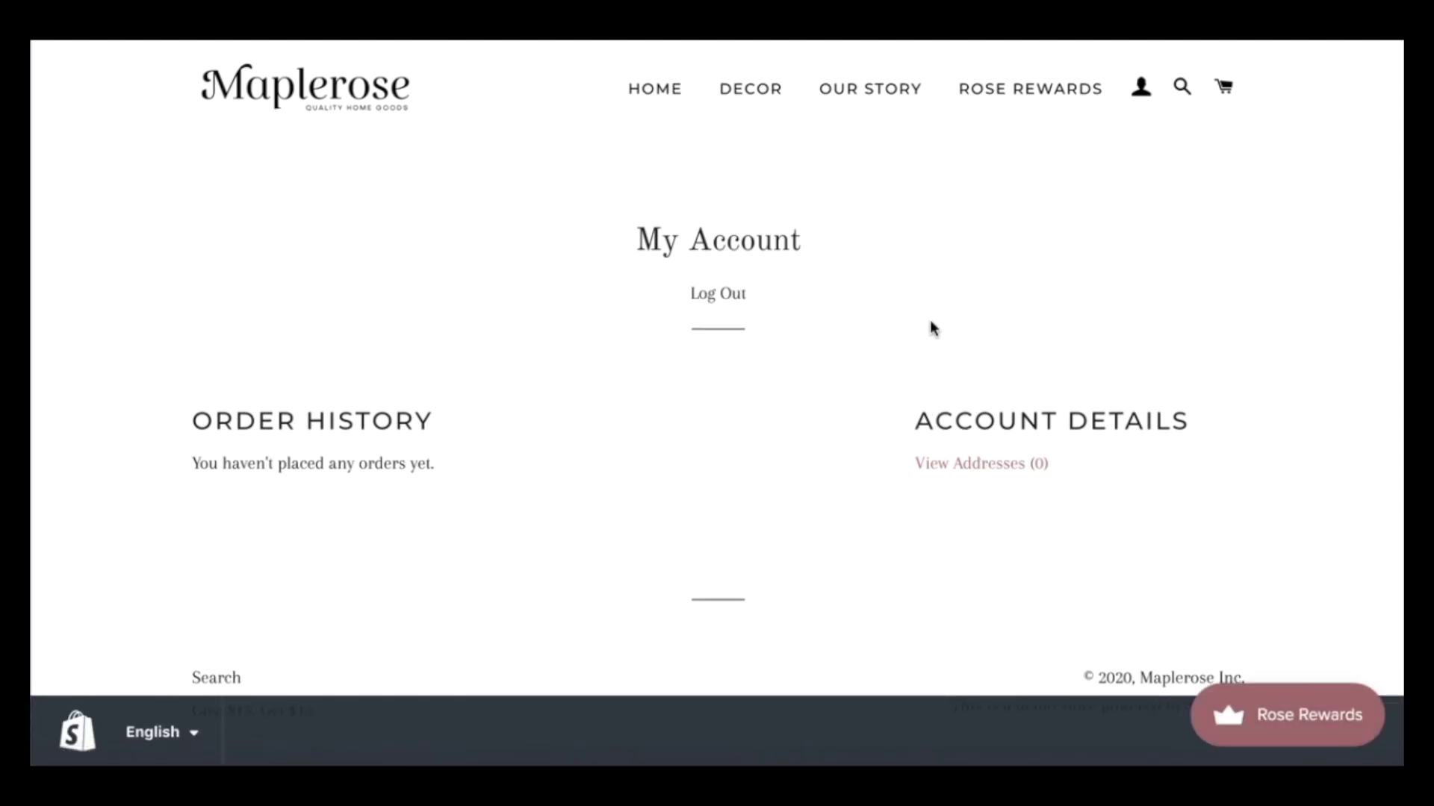
# In the Rose Rewards panel, check Your rewards, then copy the $15-off referral link
pyautogui.click(1240, 711)
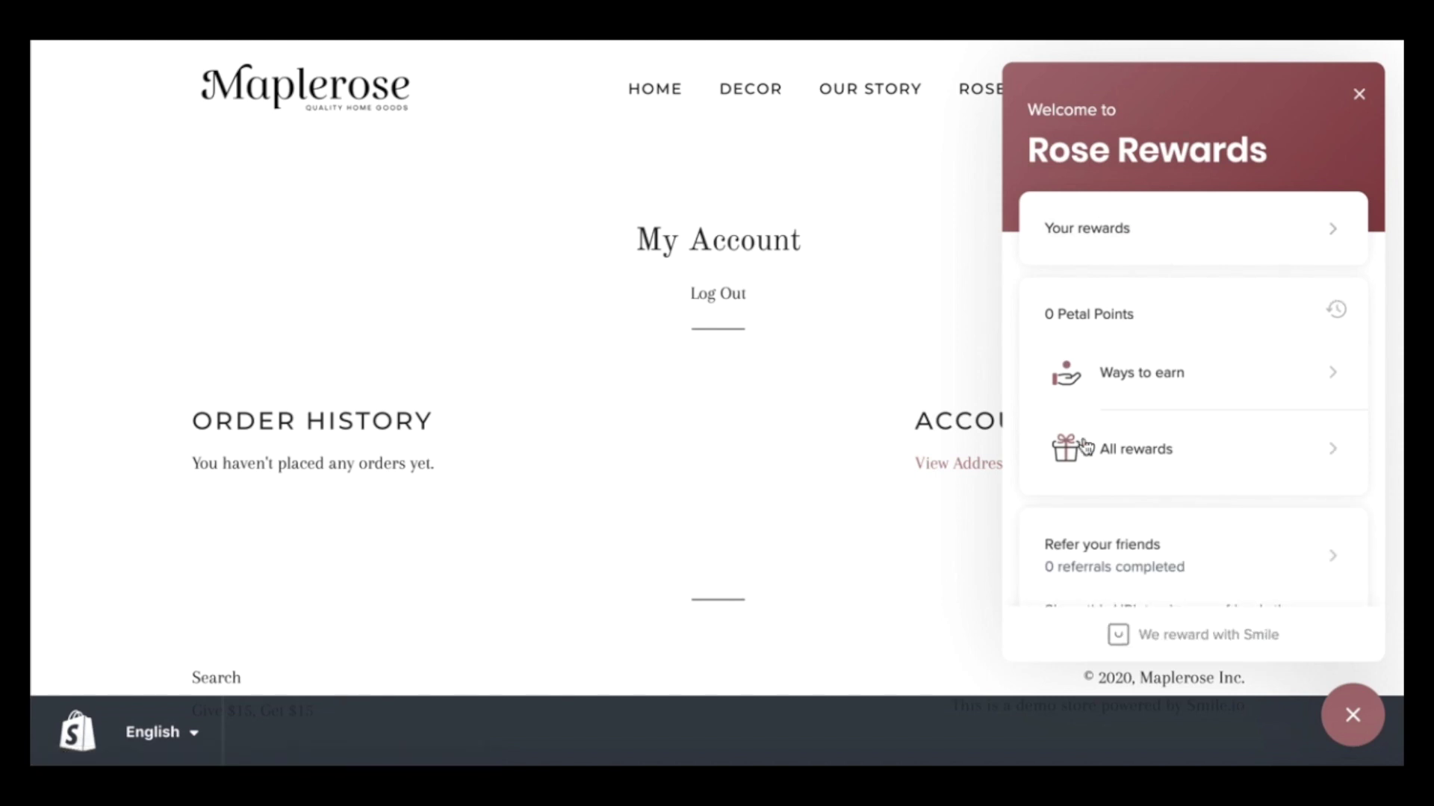
pyautogui.click(1131, 241)
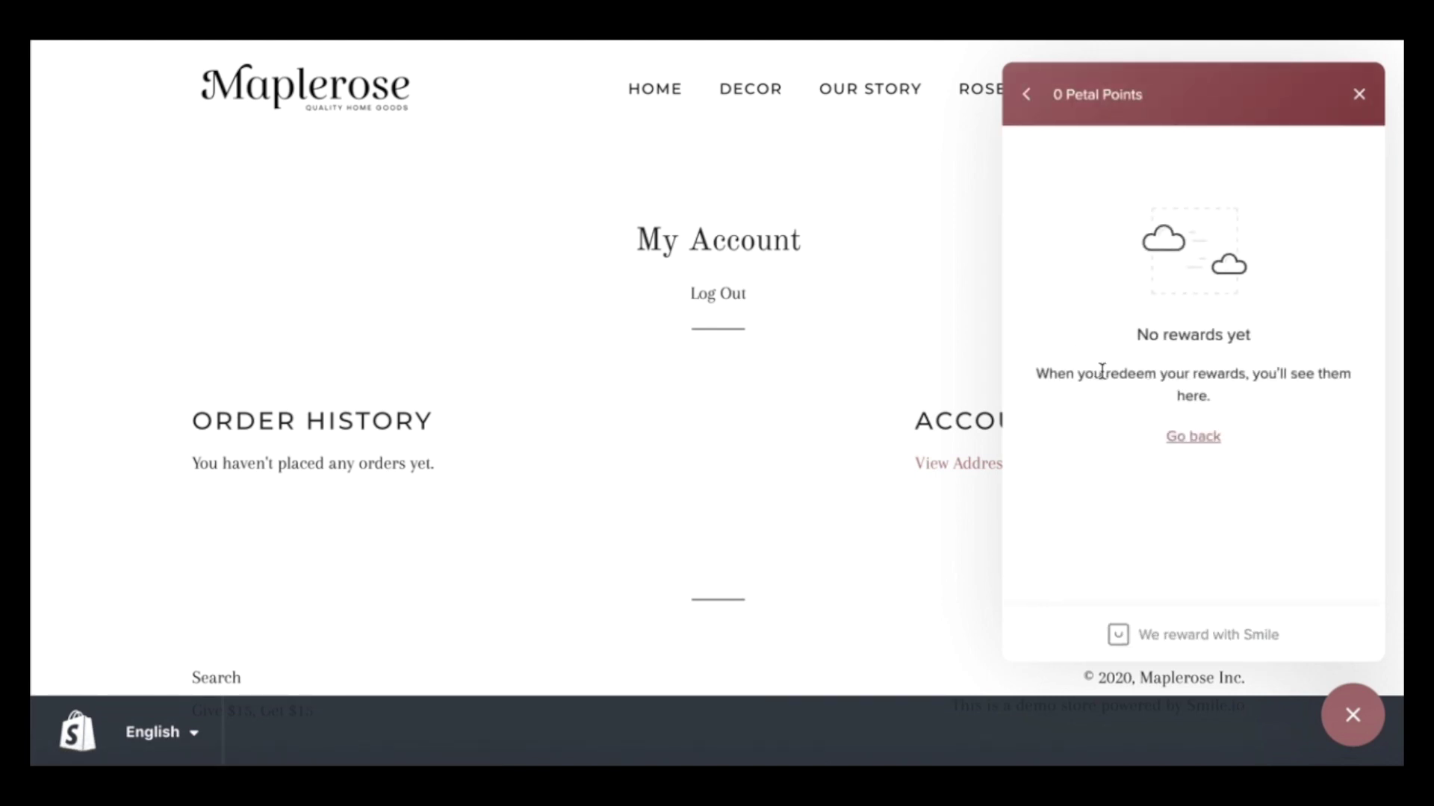
pyautogui.click(1178, 440)
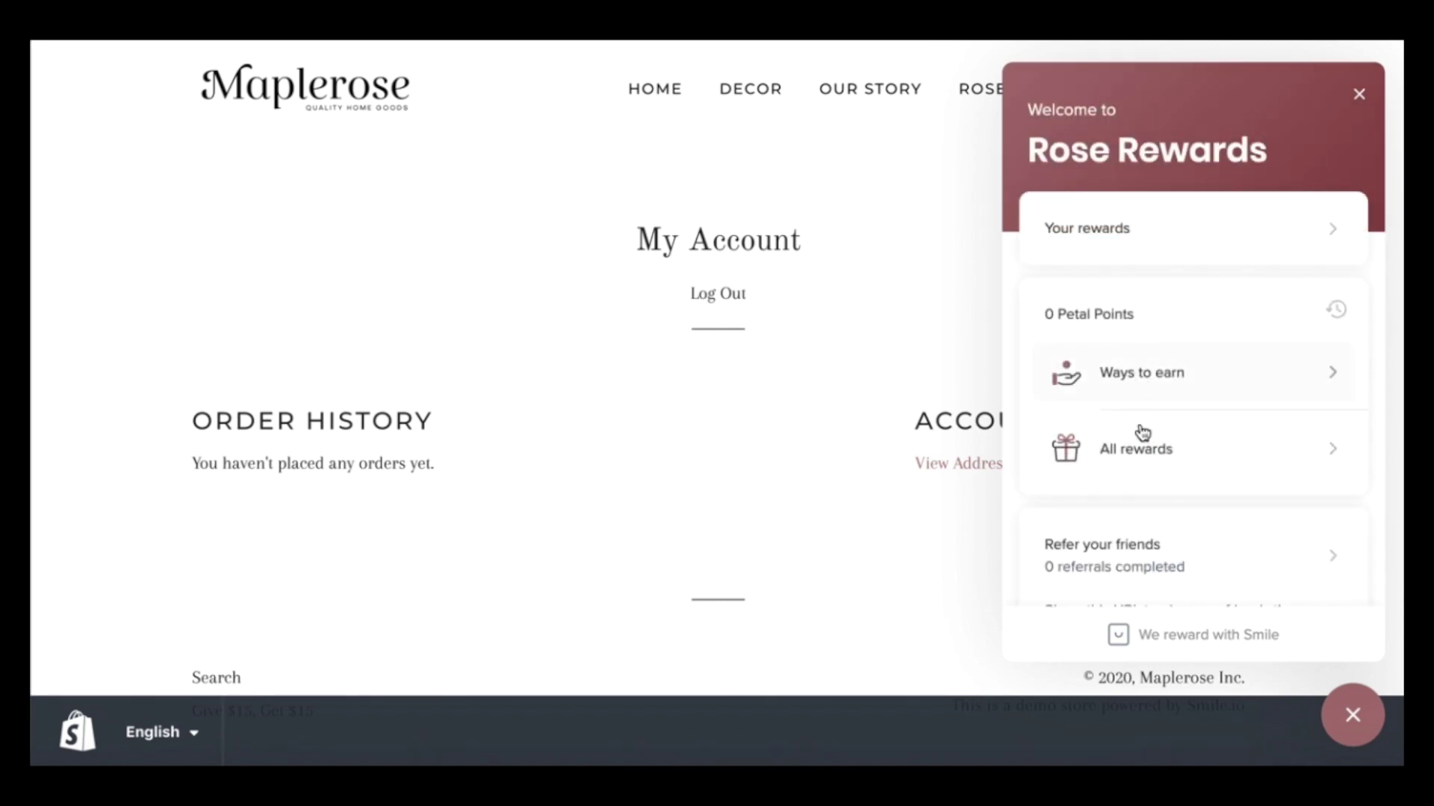
pyautogui.scroll(-3, 1150, 448)
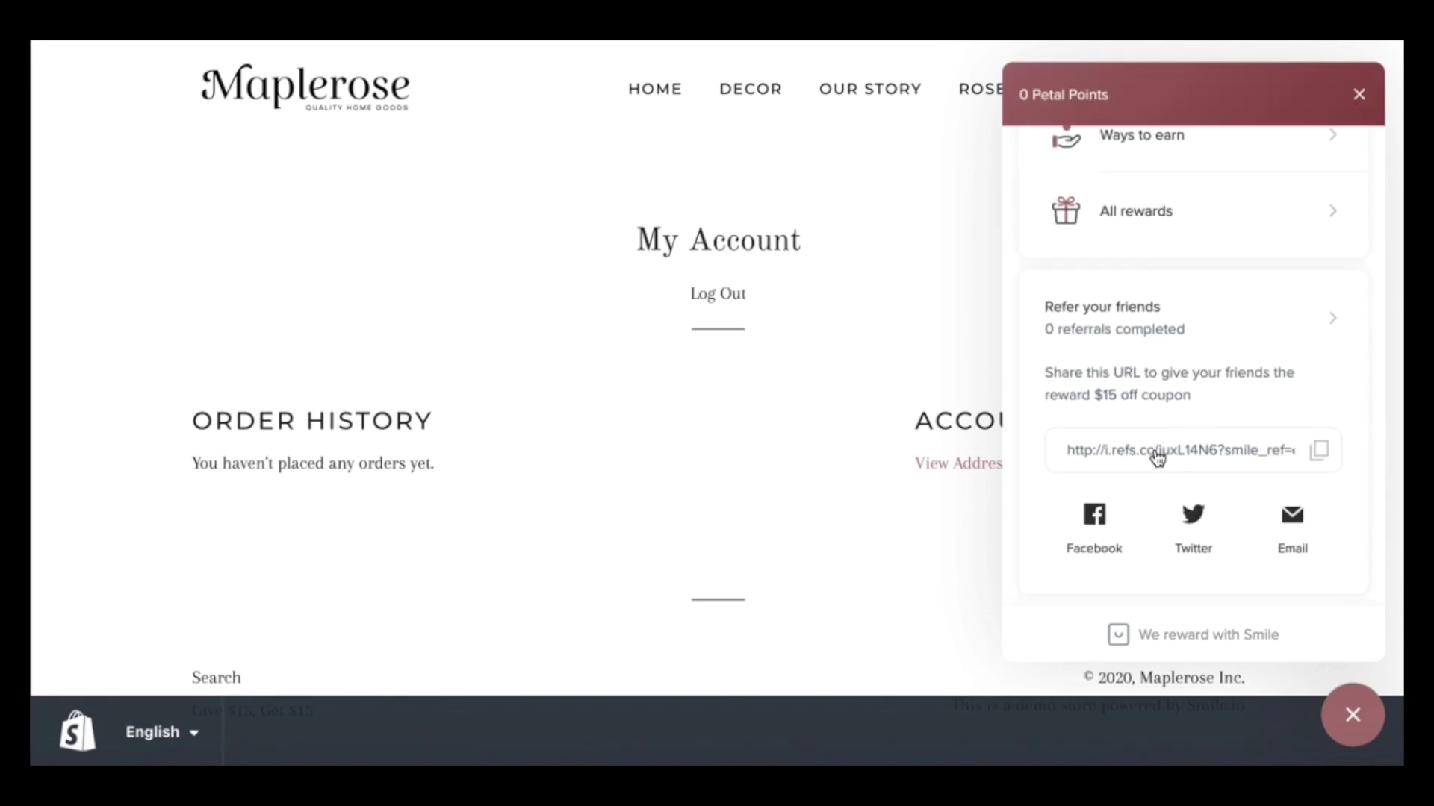
pyautogui.click(1320, 451)
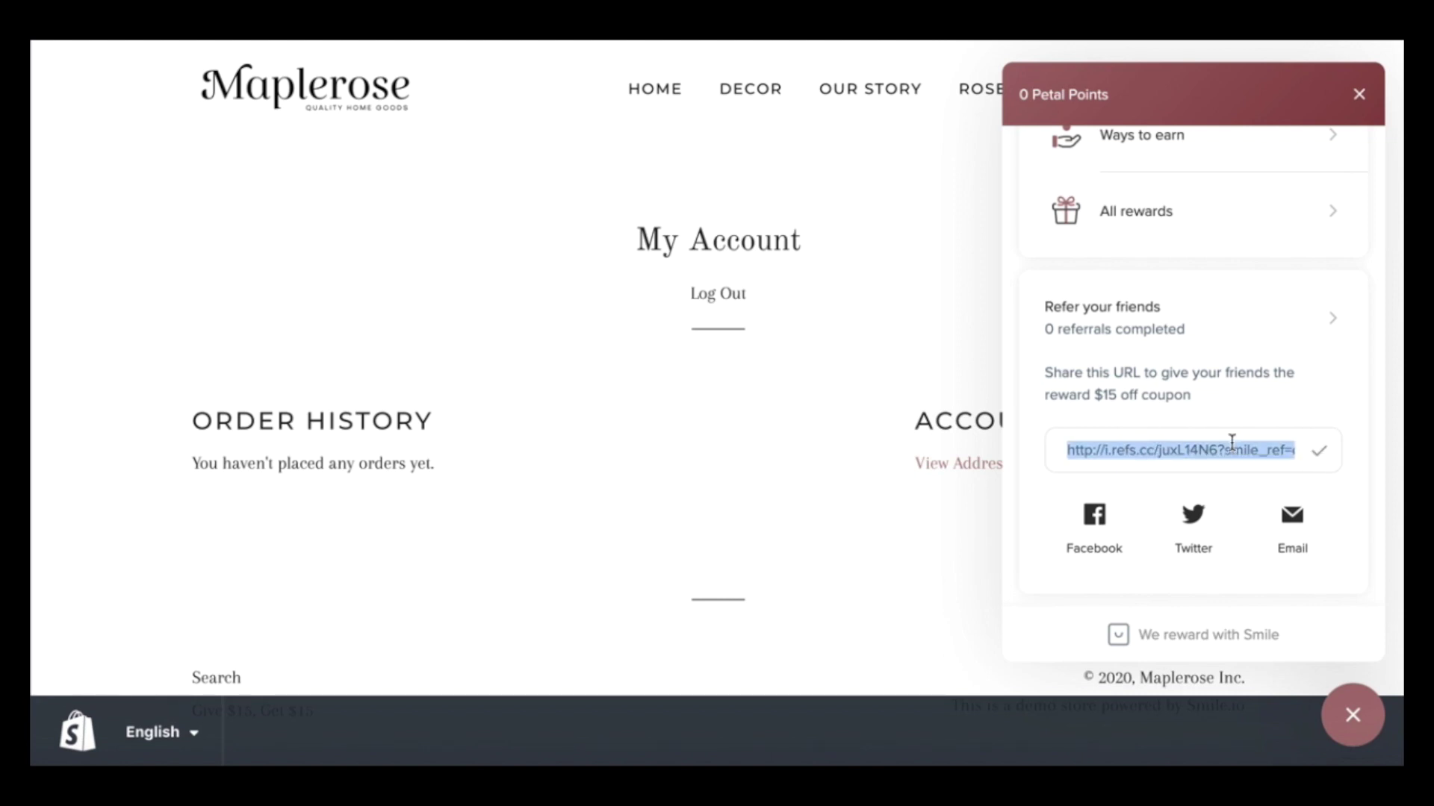